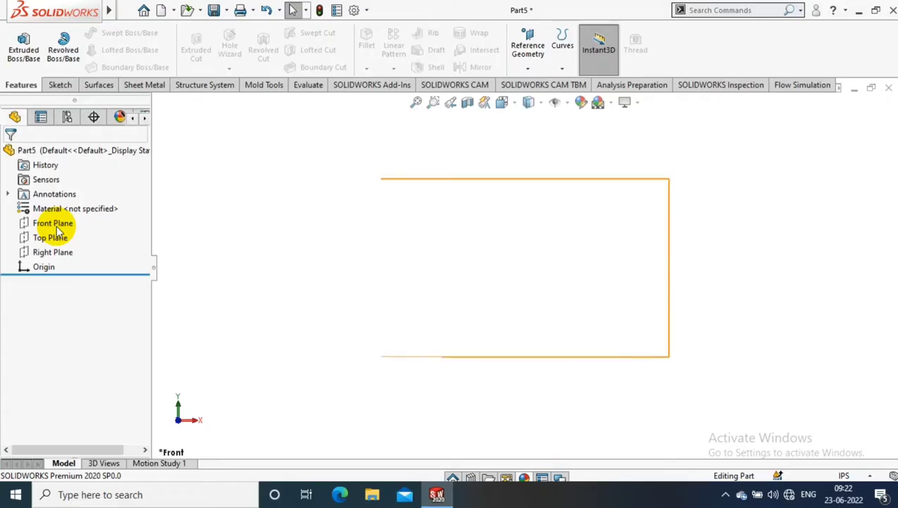
Start a sketch on the Front Plane viewed normal to it
{"action": "right_click", "coordinate": [48, 223]}
{"action": "left_click", "coordinate": [126, 209]}
{"action": "left_click", "coordinate": [21, 45]}
Draw a vertical centreline upward from the origin and constrain it vertical
{"action": "left_click", "coordinate": [99, 32]}
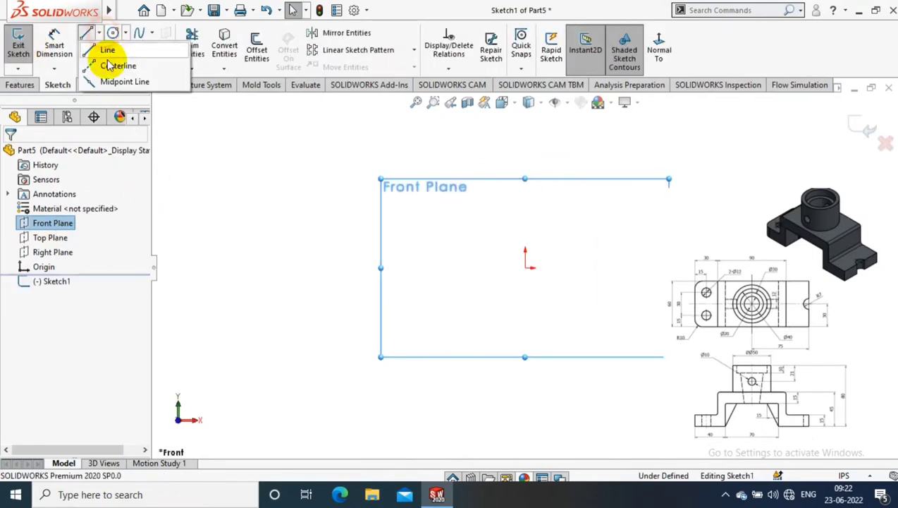
{"action": "left_click", "coordinate": [105, 62]}
{"action": "scroll", "coordinate": [487, 280], "scroll_direction": "down", "scroll_amount": 3}
{"action": "scroll", "coordinate": [416, 222], "scroll_direction": "down", "scroll_amount": 3}
{"action": "left_click", "coordinate": [393, 283]}
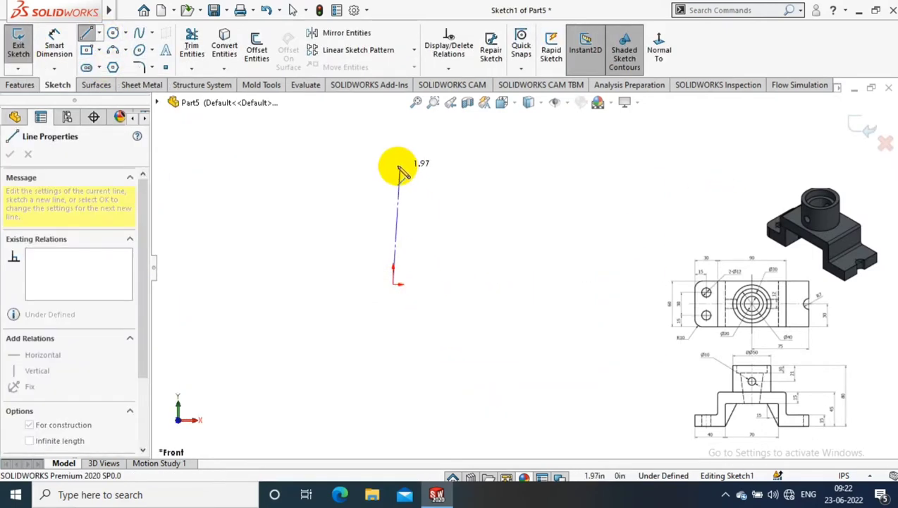
{"action": "left_click", "coordinate": [398, 164]}
{"action": "key", "text": "Escape"}
{"action": "left_click", "coordinate": [395, 202]}
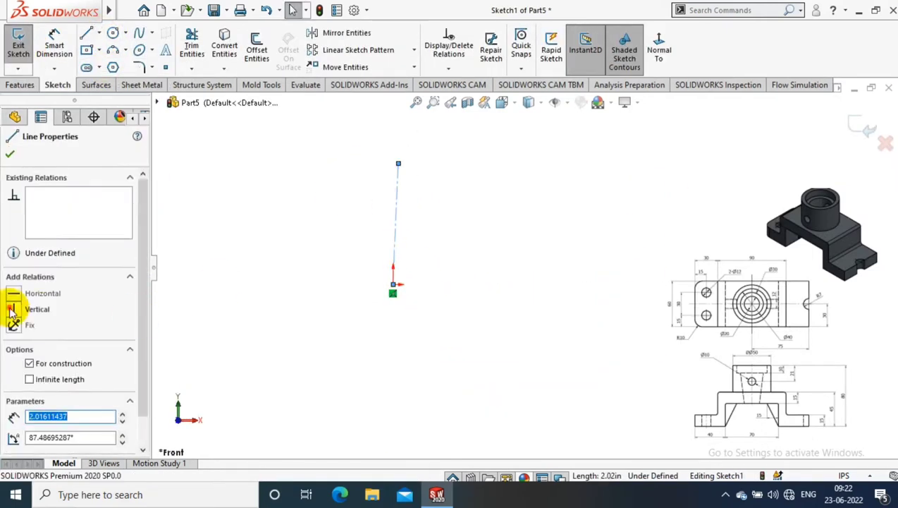
{"action": "left_click", "coordinate": [498, 262]}
Draw the stepped line profile to the left of the centreline, starting at the origin
{"action": "left_click", "coordinate": [99, 32]}
{"action": "left_click", "coordinate": [110, 58]}
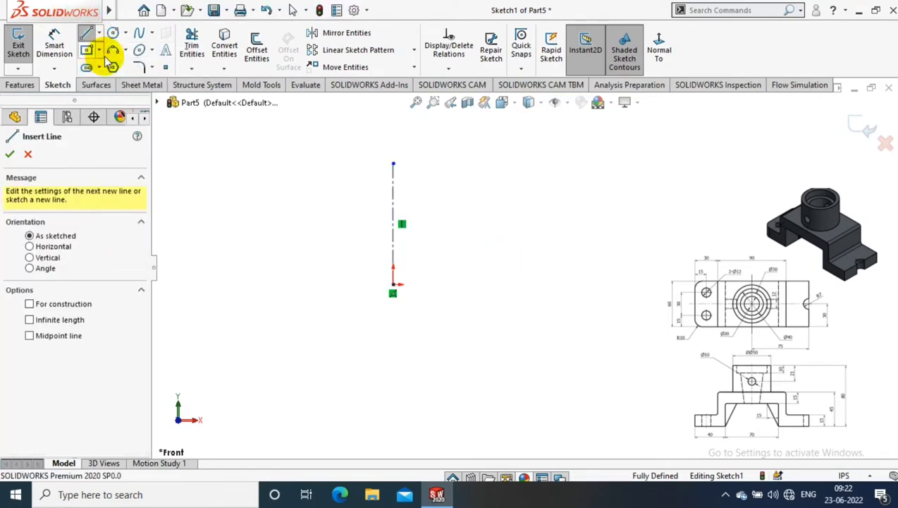
{"action": "left_click", "coordinate": [394, 284]}
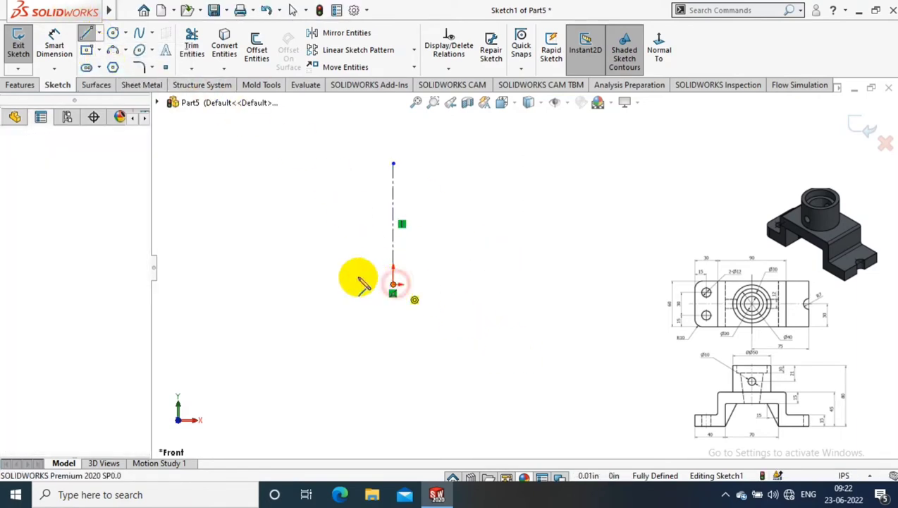
{"action": "left_click", "coordinate": [287, 284]}
{"action": "left_click", "coordinate": [286, 367]}
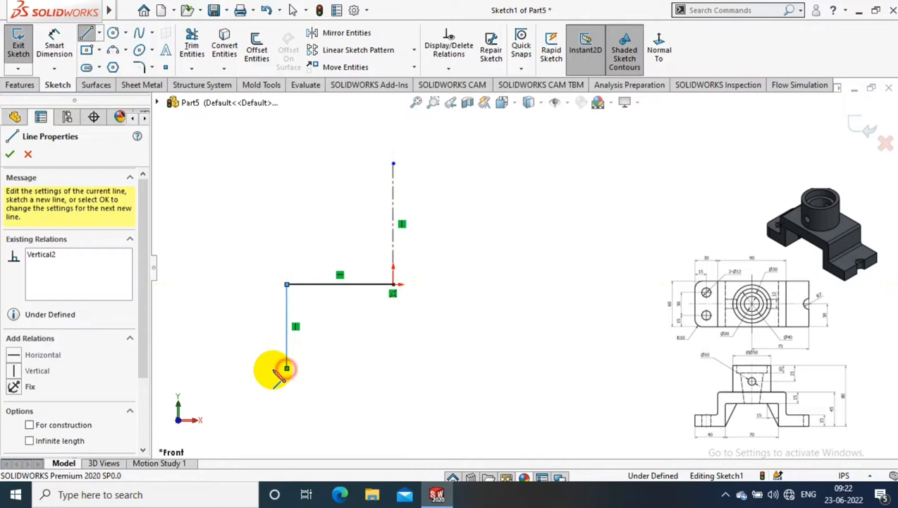
{"action": "left_click", "coordinate": [226, 367]}
{"action": "left_click", "coordinate": [226, 397]}
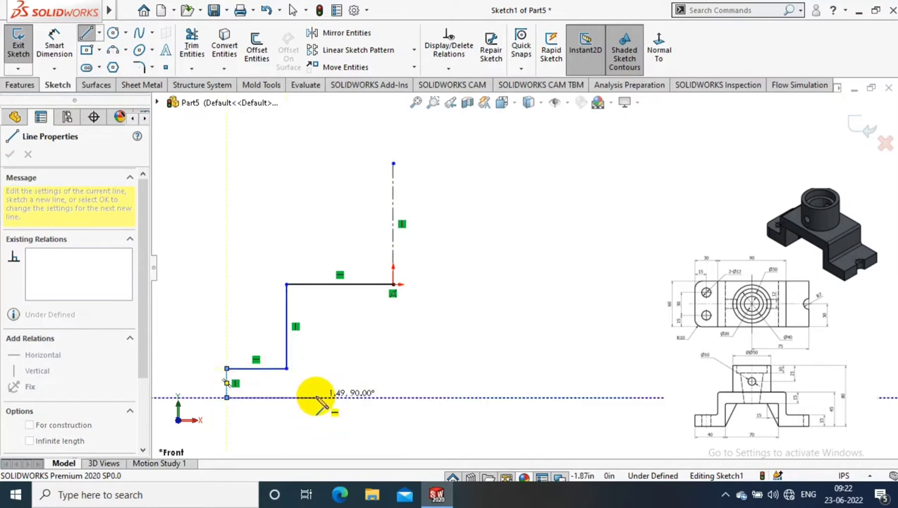
{"action": "left_click", "coordinate": [315, 397]}
{"action": "left_click", "coordinate": [315, 312]}
{"action": "left_click", "coordinate": [392, 312]}
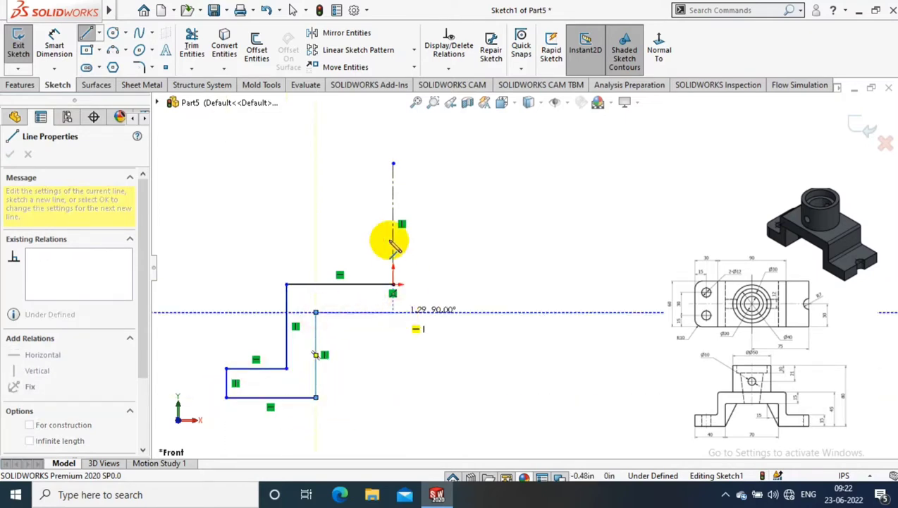
{"action": "key", "text": "Escape"}
{"action": "key", "text": "Escape"}
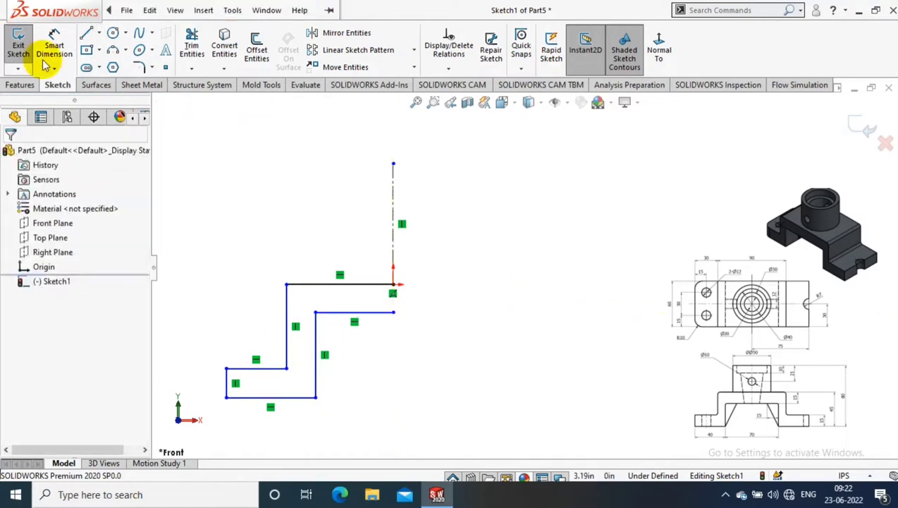
Dimension the short left vertical line to 15 and the lower-left horizontal line to 30
{"action": "left_click", "coordinate": [55, 47]}
{"action": "scroll", "coordinate": [276, 401], "scroll_direction": "down", "scroll_amount": 3}
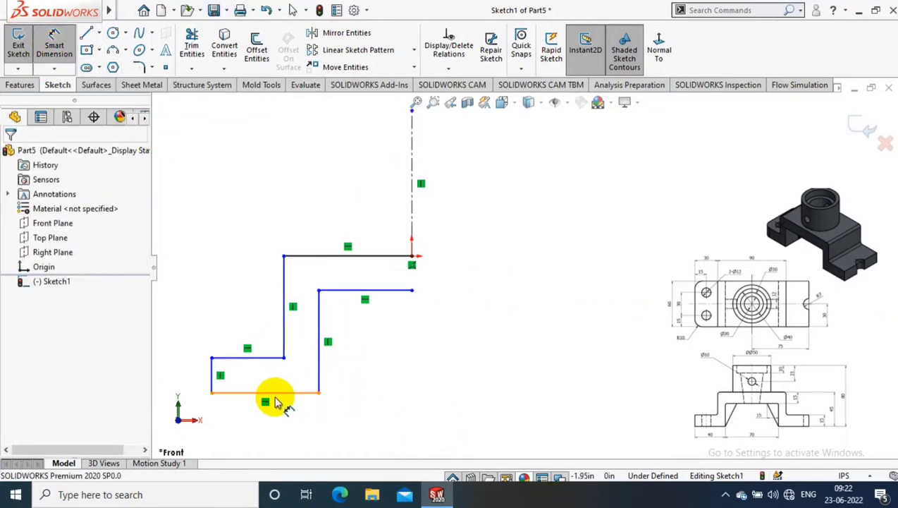
{"action": "left_click", "coordinate": [210, 361]}
{"action": "left_click", "coordinate": [191, 361]}
{"action": "type", "text": "15"}
{"action": "key", "text": "Return"}
{"action": "left_click", "coordinate": [435, 330]}
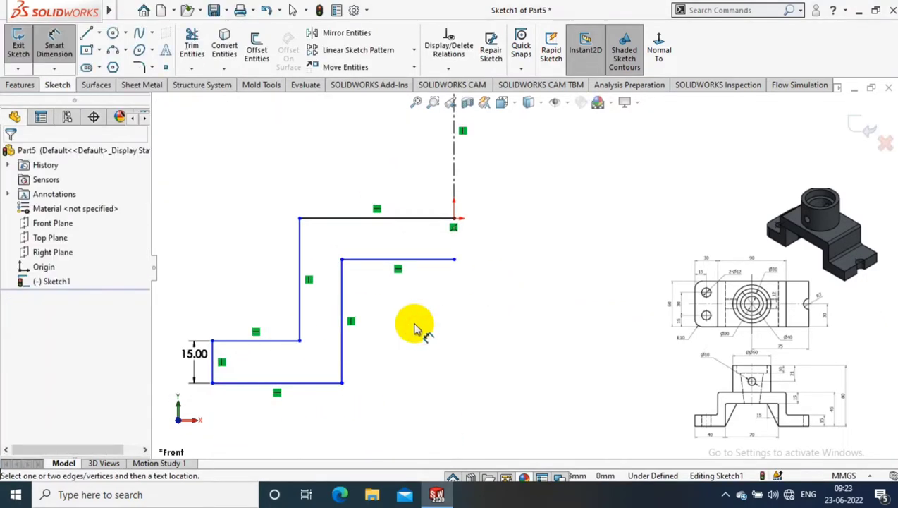
{"action": "left_click", "coordinate": [267, 339]}
{"action": "left_click", "coordinate": [267, 308]}
{"action": "type", "text": "30"}
{"action": "key", "text": "Return"}
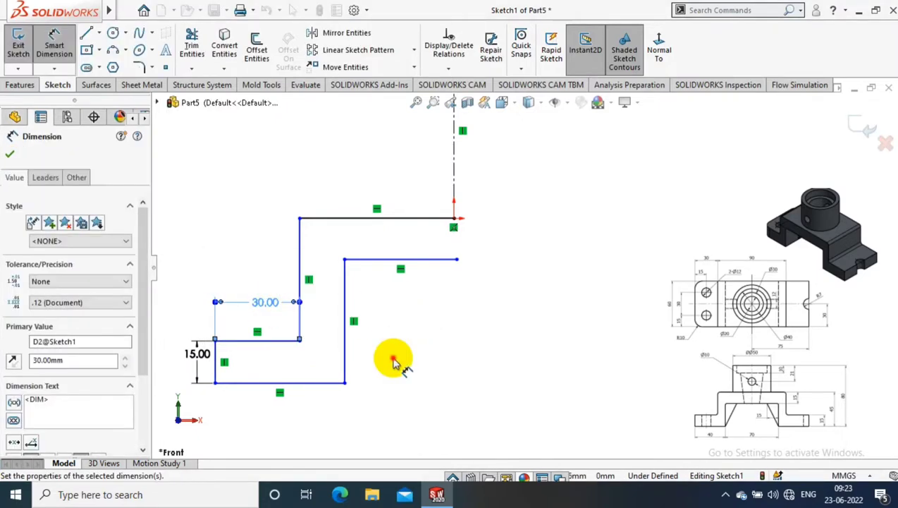
{"action": "left_click", "coordinate": [393, 361]}
Dimension the bottom line to 40 and the top line to 45
{"action": "left_click", "coordinate": [310, 383]}
{"action": "left_click", "coordinate": [282, 417]}
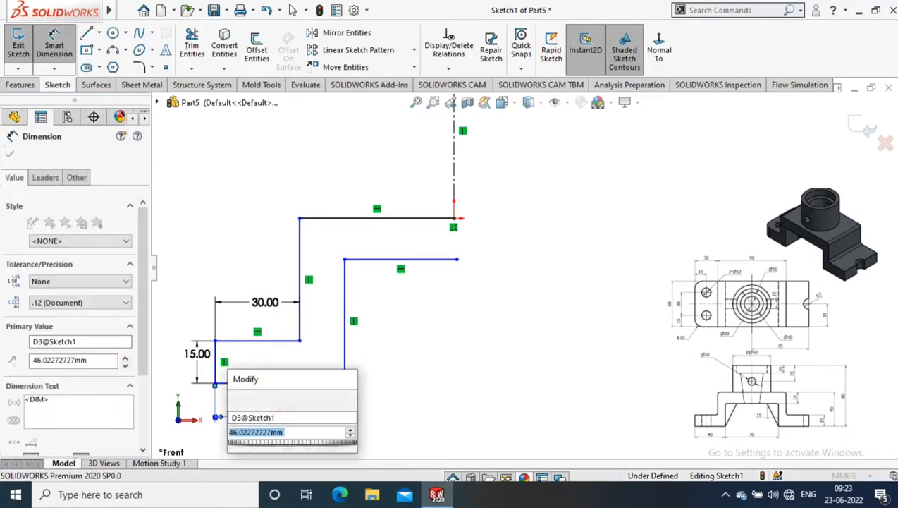
{"action": "type", "text": "40"}
{"action": "key", "text": "Return"}
{"action": "left_click", "coordinate": [381, 314]}
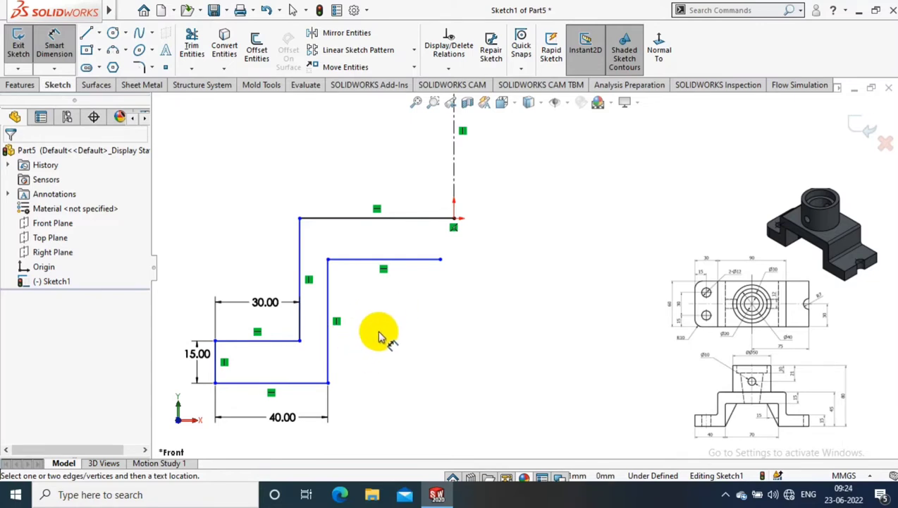
{"action": "left_click", "coordinate": [407, 218]}
{"action": "left_click", "coordinate": [413, 198]}
{"action": "type", "text": "45"}
{"action": "key", "text": "Return"}
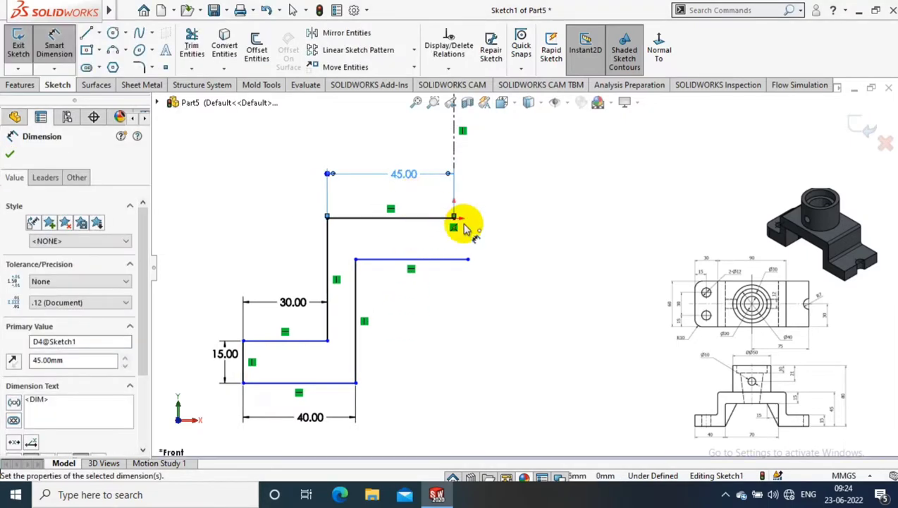
{"action": "left_click", "coordinate": [523, 237]}
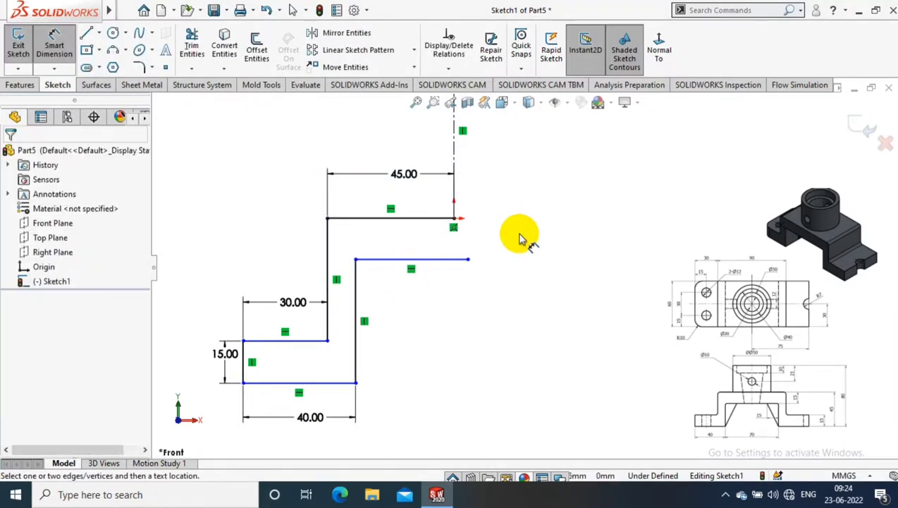
{"action": "key", "text": "Escape"}
Add a Vertical relation between the origin and the inner top line's endpoint
{"action": "left_click", "coordinate": [467, 260]}
{"action": "left_click", "coordinate": [454, 219], "text": "ctrl"}
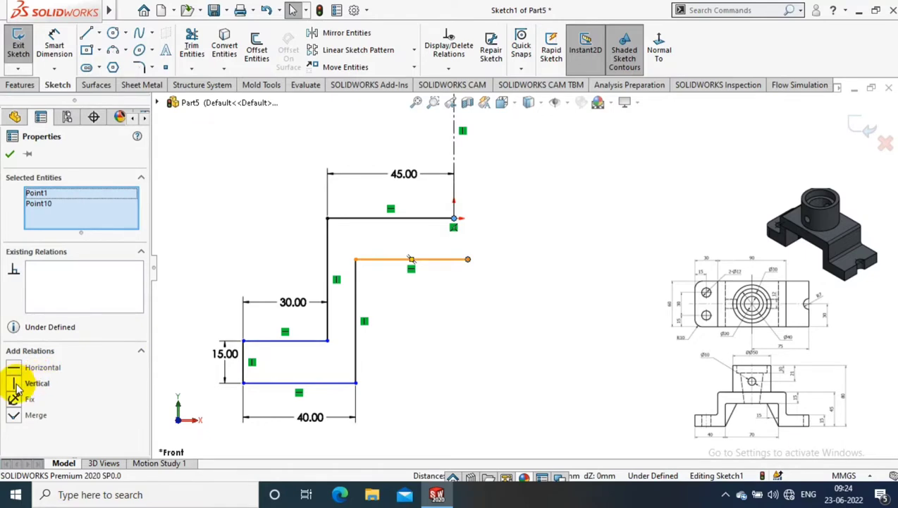
{"action": "left_click", "coordinate": [15, 383]}
{"action": "left_click", "coordinate": [623, 368]}
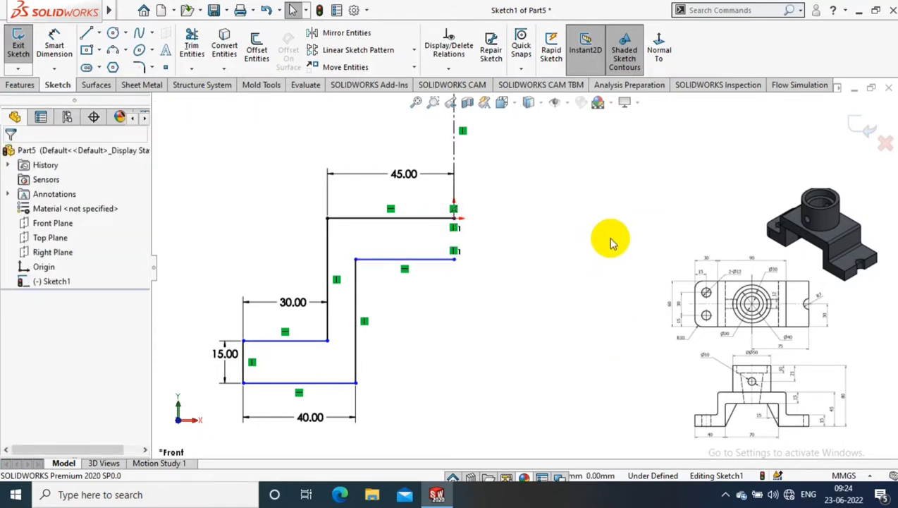
Dimension the step gap to 15 and the overall height to 45
{"action": "left_click", "coordinate": [54, 46]}
{"action": "left_click", "coordinate": [416, 260]}
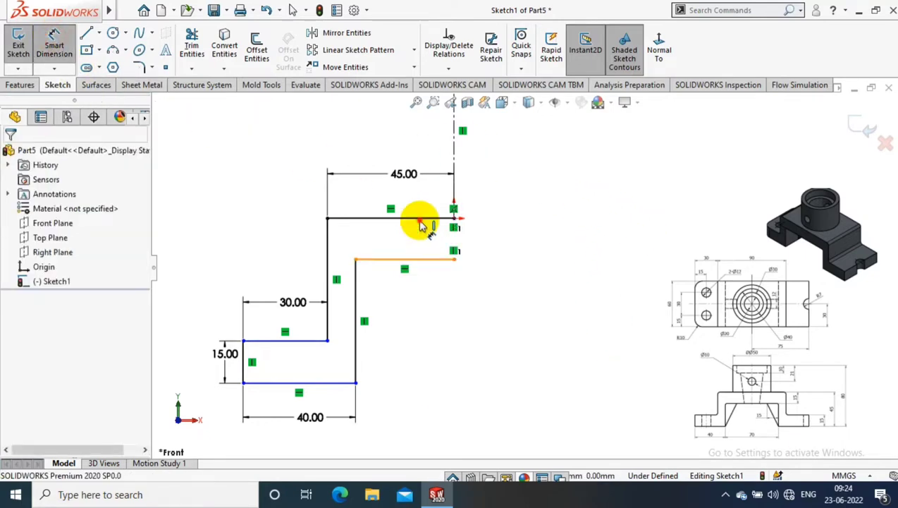
{"action": "left_click", "coordinate": [421, 218]}
{"action": "left_click", "coordinate": [529, 256]}
{"action": "type", "text": "15"}
{"action": "key", "text": "Return"}
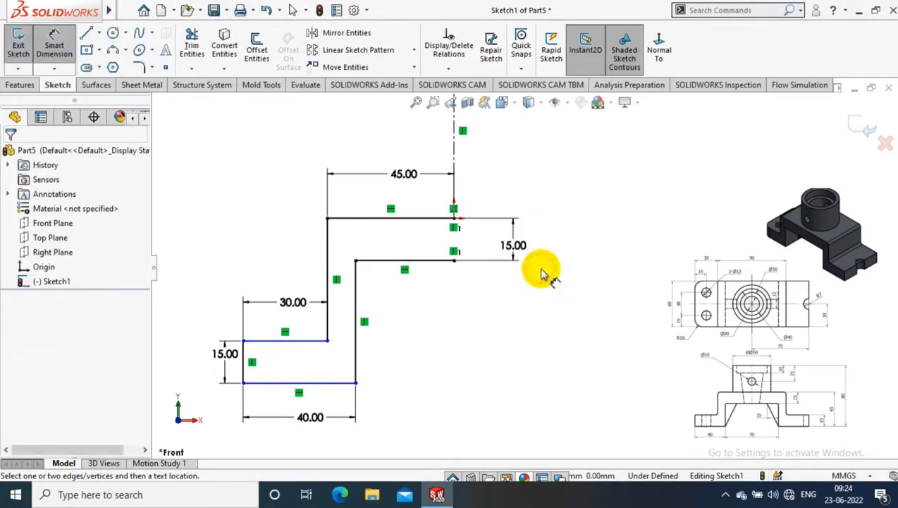
{"action": "left_click", "coordinate": [421, 218]}
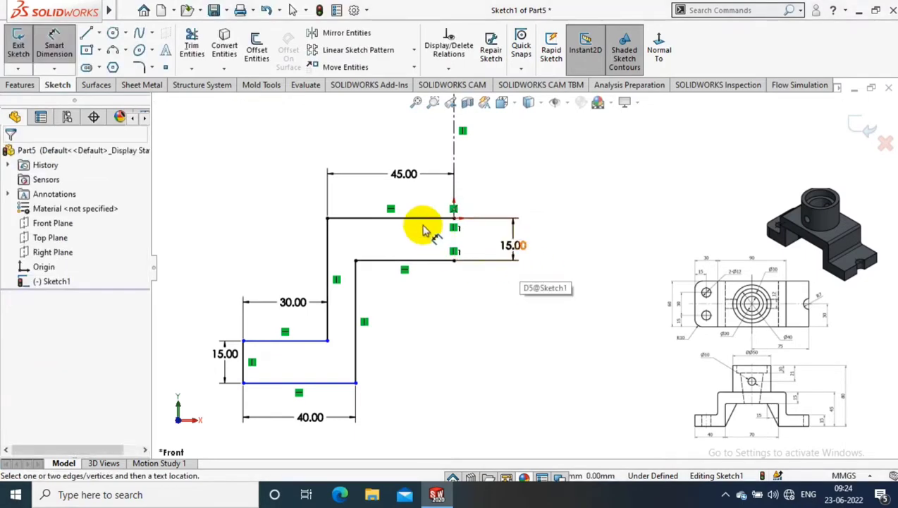
{"action": "left_click", "coordinate": [257, 383]}
{"action": "left_click", "coordinate": [207, 334]}
{"action": "type", "text": "45"}
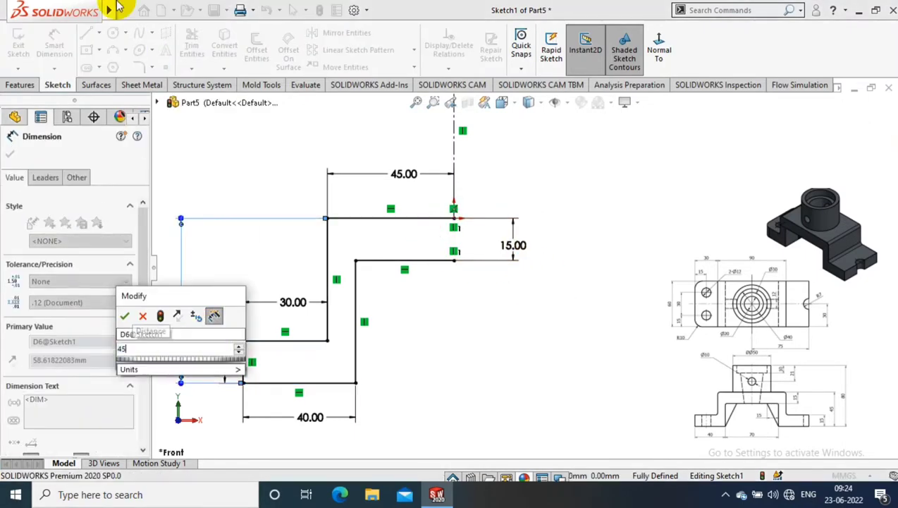
{"action": "key", "text": "Return"}
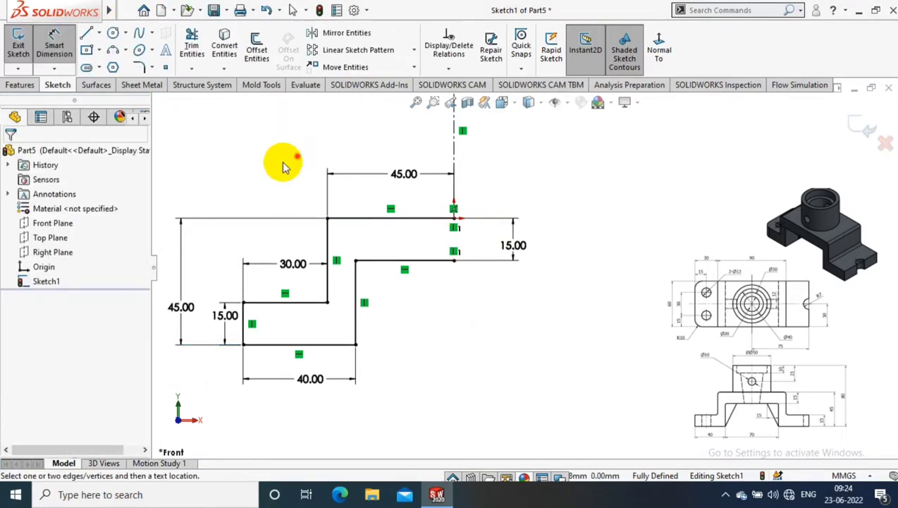
{"action": "right_click_drag", "start_coordinate": [284, 166], "coordinate": [161, 281]}
Mirror all the profile lines about the vertical centreline
{"action": "left_click", "coordinate": [244, 325]}
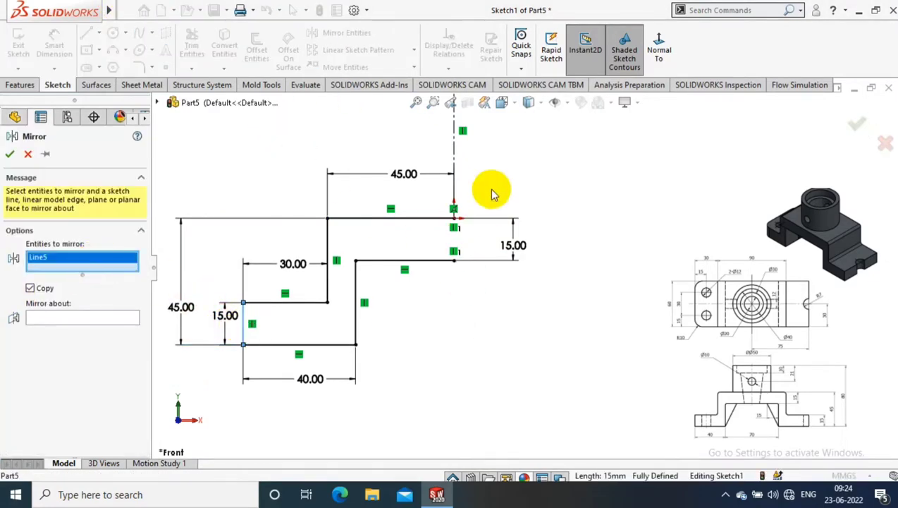
{"action": "left_click", "coordinate": [313, 304]}
{"action": "left_click", "coordinate": [381, 218]}
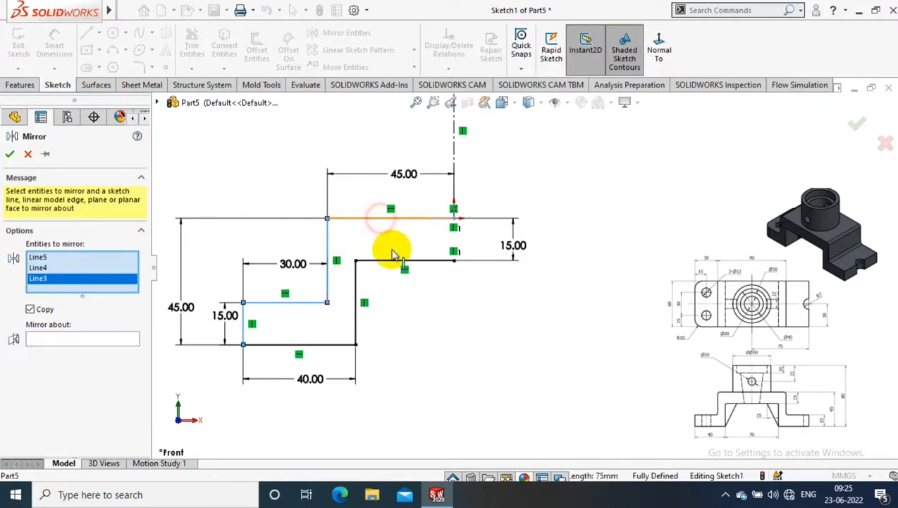
{"action": "left_click", "coordinate": [454, 239]}
{"action": "left_click", "coordinate": [405, 260]}
{"action": "left_click", "coordinate": [356, 310]}
{"action": "left_click", "coordinate": [327, 344]}
{"action": "left_click", "coordinate": [123, 383]}
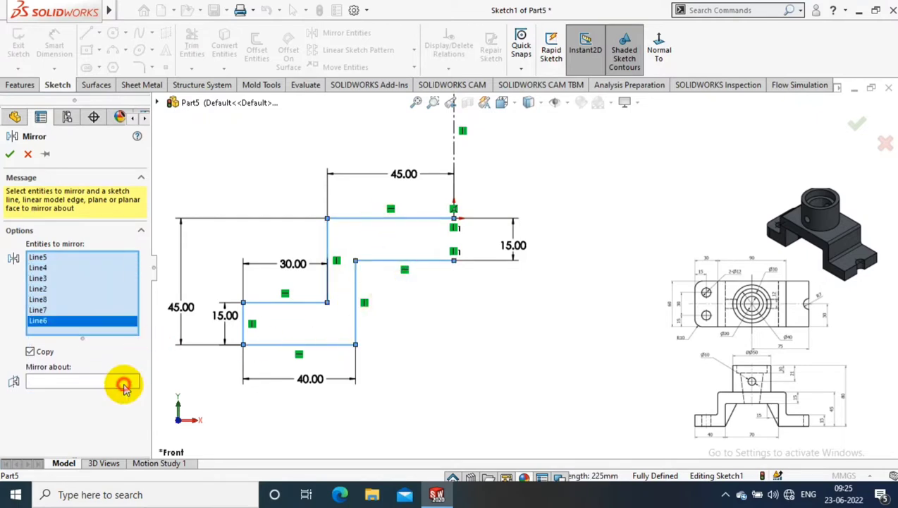
{"action": "left_click", "coordinate": [455, 169]}
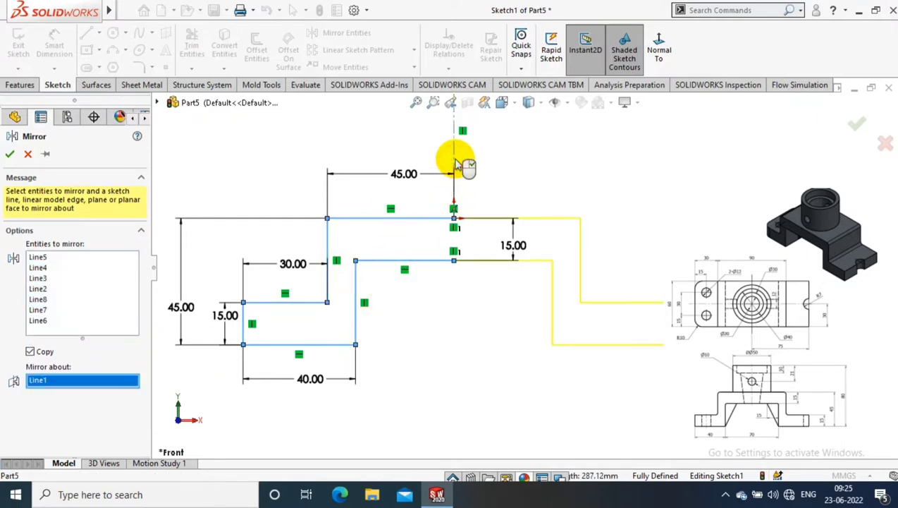
{"action": "left_click", "coordinate": [10, 154]}
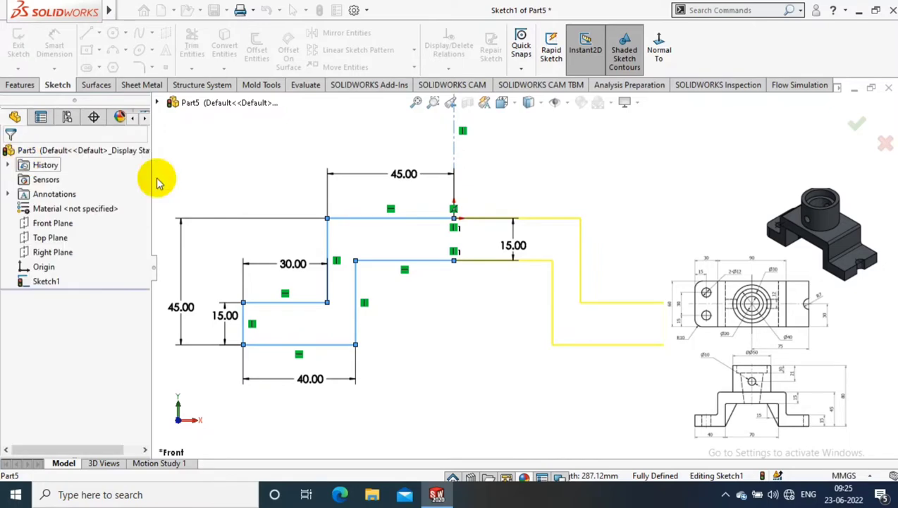
Extrude the profile Mid Plane 60 mm into the stepped base
{"action": "left_click", "coordinate": [31, 83]}
{"action": "left_click", "coordinate": [23, 42]}
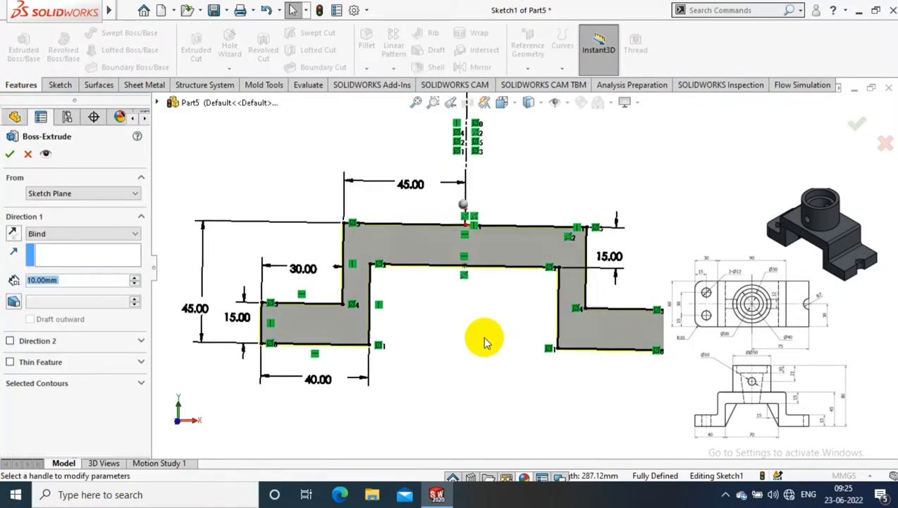
{"action": "type", "text": "60"}
{"action": "left_click", "coordinate": [84, 233]}
{"action": "left_click", "coordinate": [80, 289]}
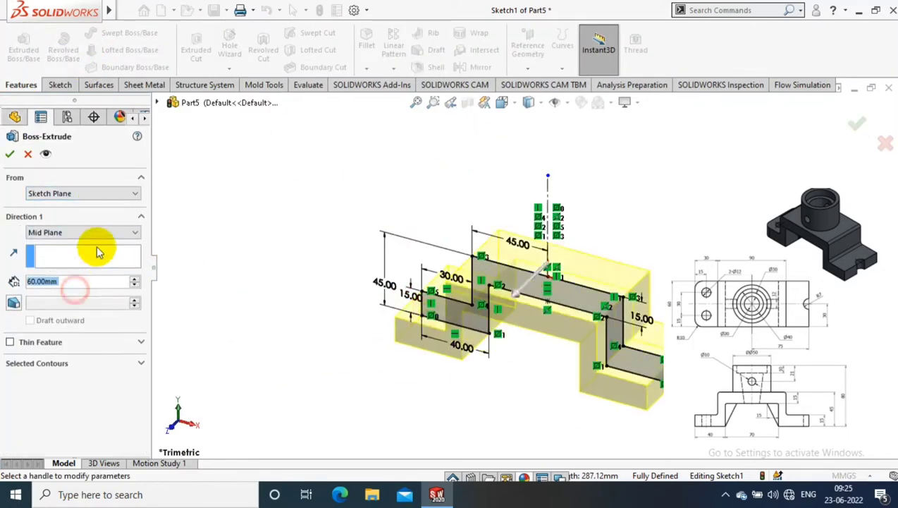
{"action": "left_click", "coordinate": [10, 154]}
{"action": "right_click", "coordinate": [556, 276]}
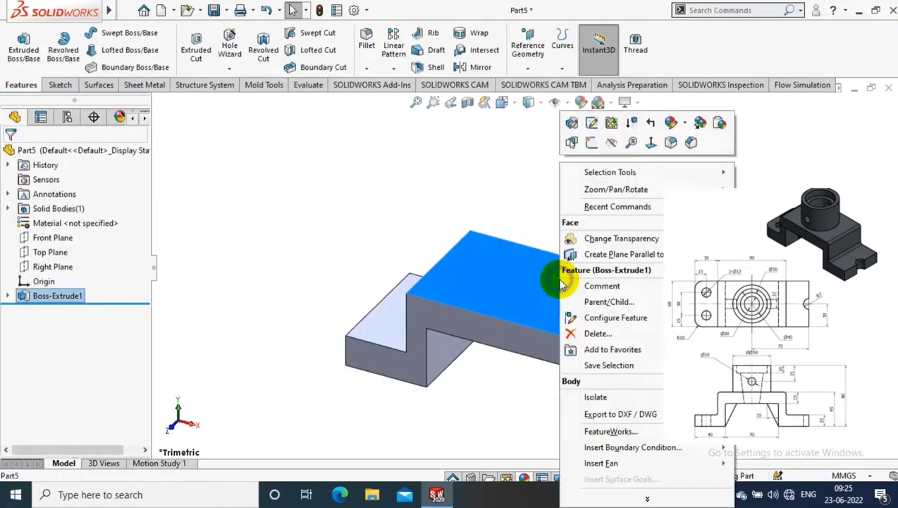
{"action": "key", "text": "ctrl+5"}
Sketch a Ø50 circle centred on the origin on the base's top face
{"action": "left_click", "coordinate": [60, 85]}
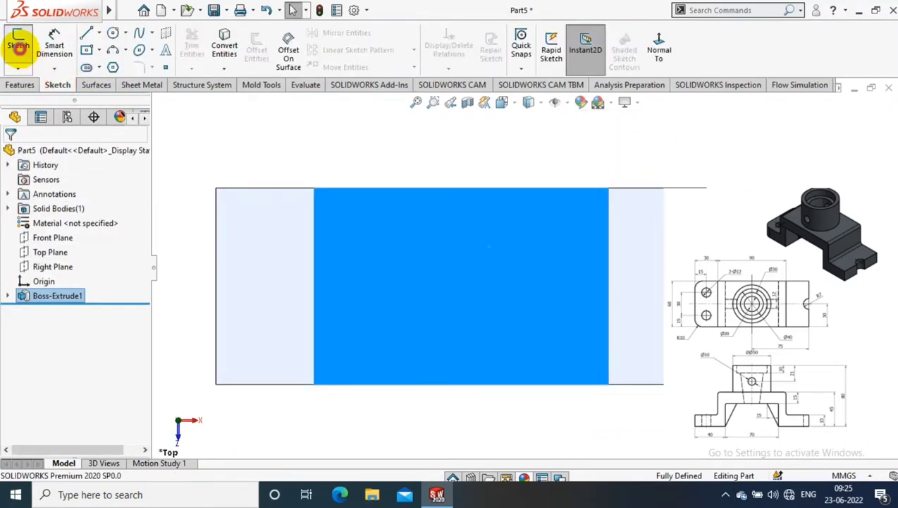
{"action": "left_click", "coordinate": [18, 44]}
{"action": "left_click", "coordinate": [113, 33]}
{"action": "left_click", "coordinate": [461, 285]}
{"action": "left_click", "coordinate": [517, 346]}
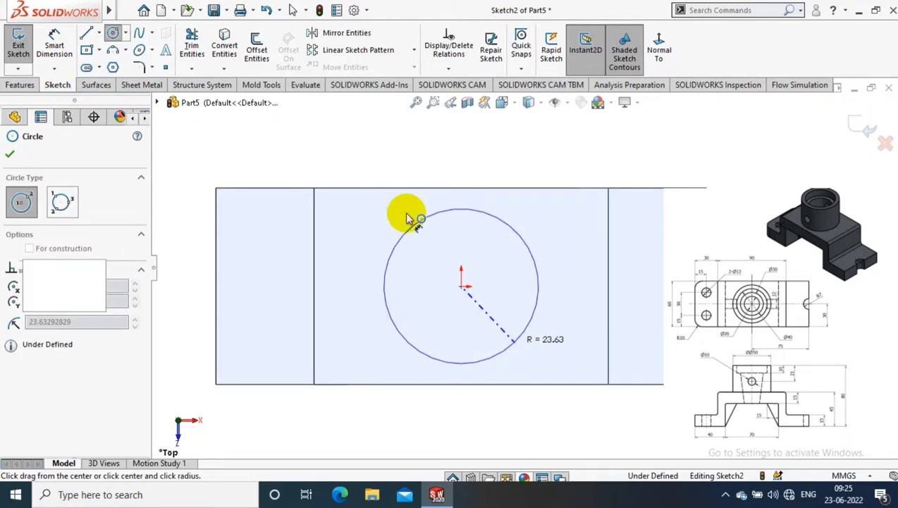
{"action": "key", "text": "Escape"}
{"action": "key", "text": "d"}
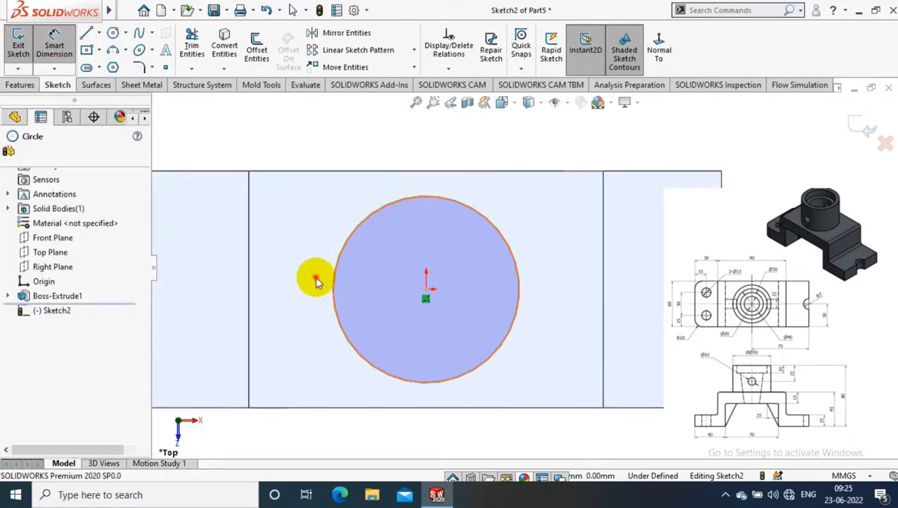
{"action": "left_click", "coordinate": [317, 282]}
{"action": "left_click", "coordinate": [292, 185]}
{"action": "type", "text": "505"}
{"action": "key", "text": "BackSpace"}
{"action": "key", "text": "Return"}
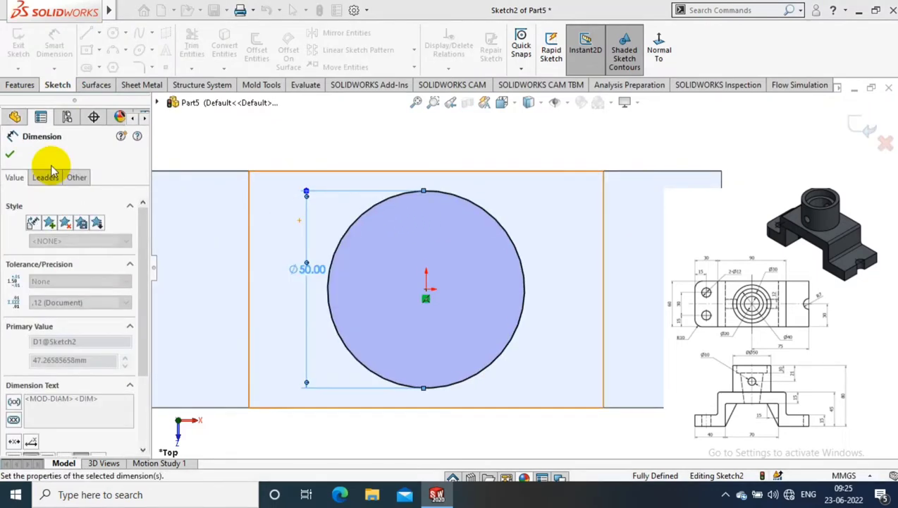
Extrude the circle 35 mm Blind into a cylindrical boss
{"action": "left_click", "coordinate": [19, 84]}
{"action": "left_click", "coordinate": [25, 46]}
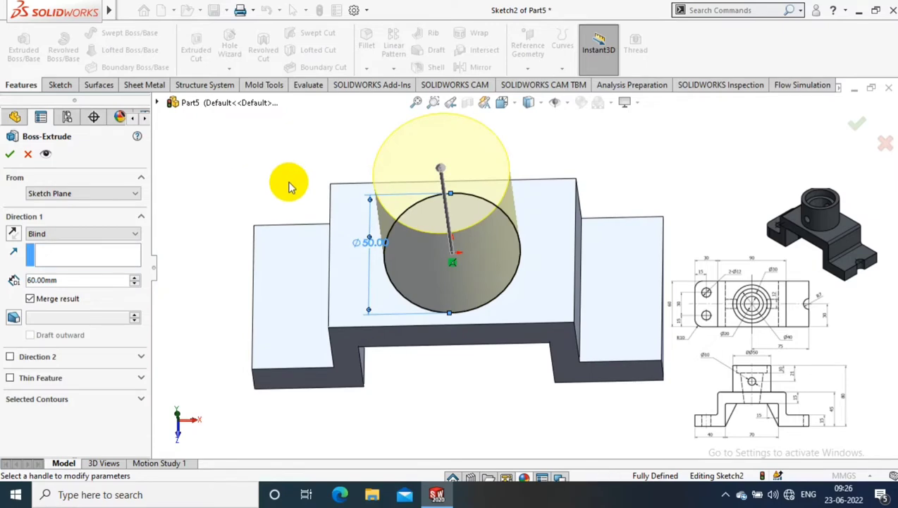
{"action": "type", "text": "35"}
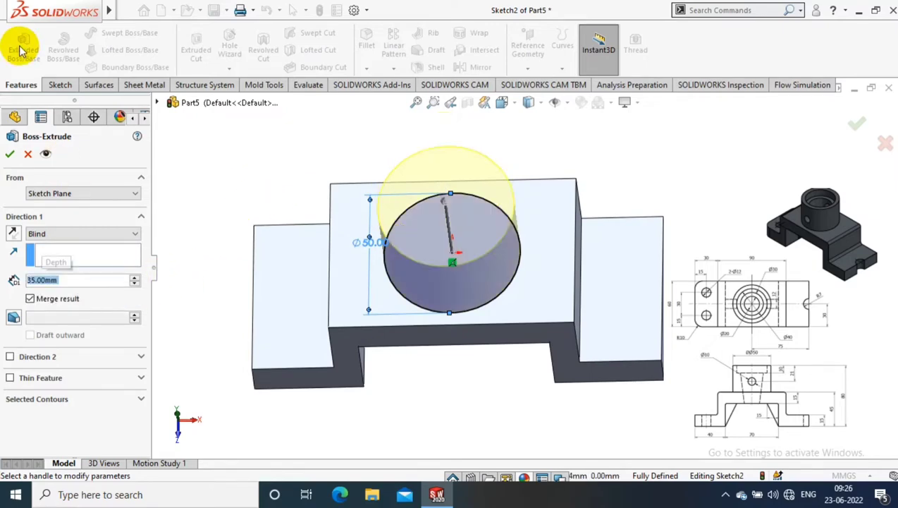
{"action": "key", "text": "Return"}
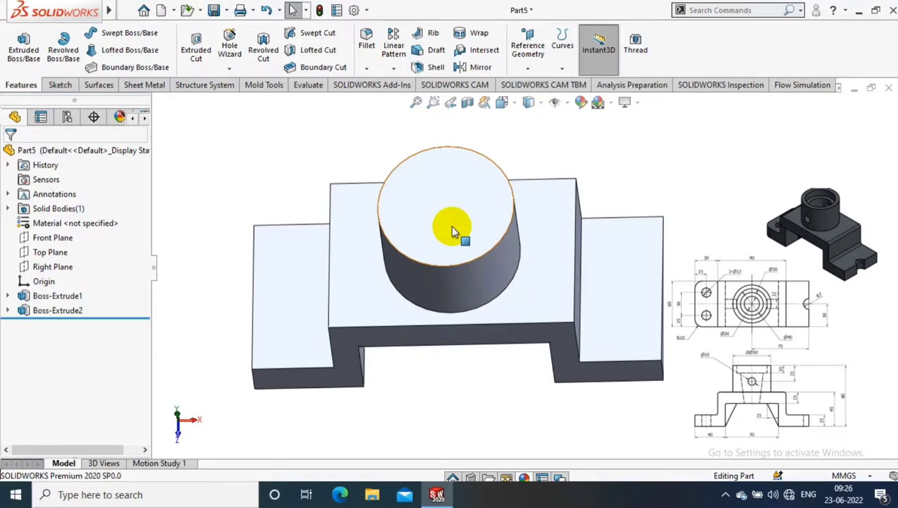
Sketch on the Front Plane with hidden edges shown and add a centreline at the boss top
{"action": "left_click", "coordinate": [60, 84]}
{"action": "left_click", "coordinate": [18, 43]}
{"action": "left_click", "coordinate": [15, 155]}
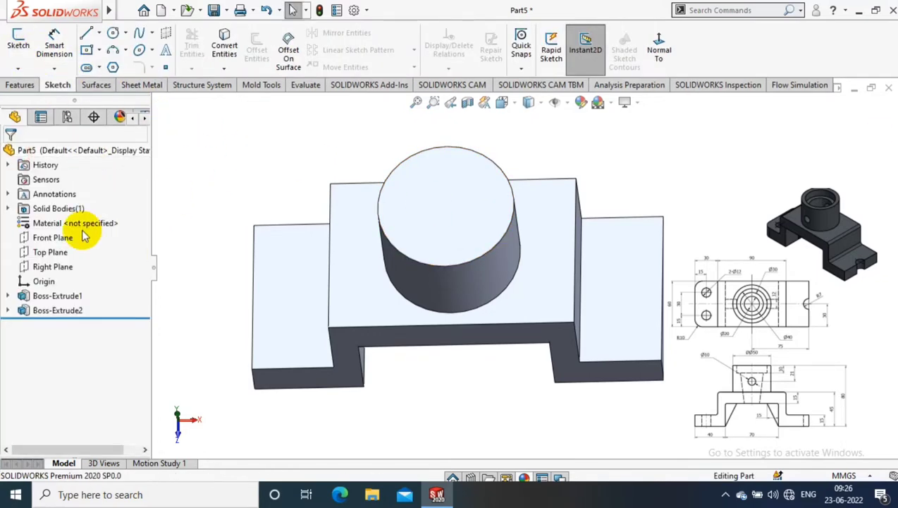
{"action": "right_click", "coordinate": [53, 238]}
{"action": "middle_click_drag", "start_coordinate": [154, 247], "coordinate": [267, 248]}
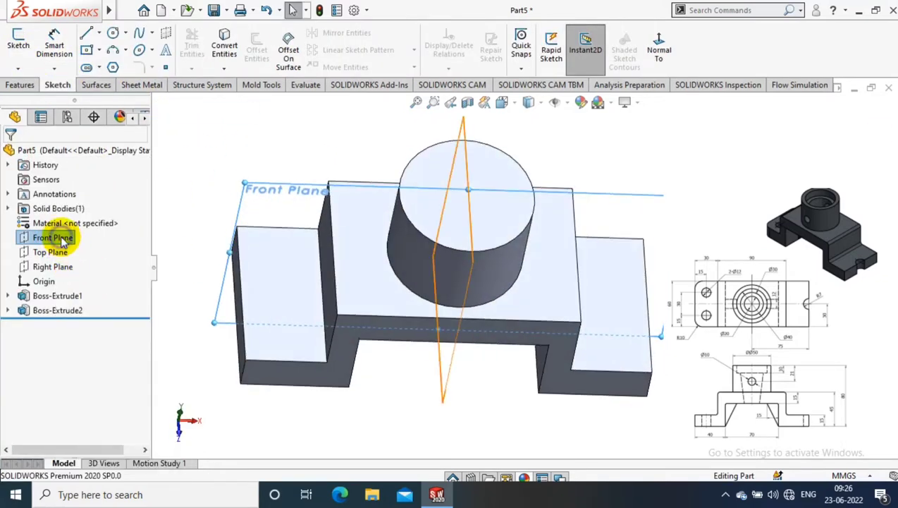
{"action": "right_click", "coordinate": [57, 237]}
{"action": "left_click", "coordinate": [132, 212]}
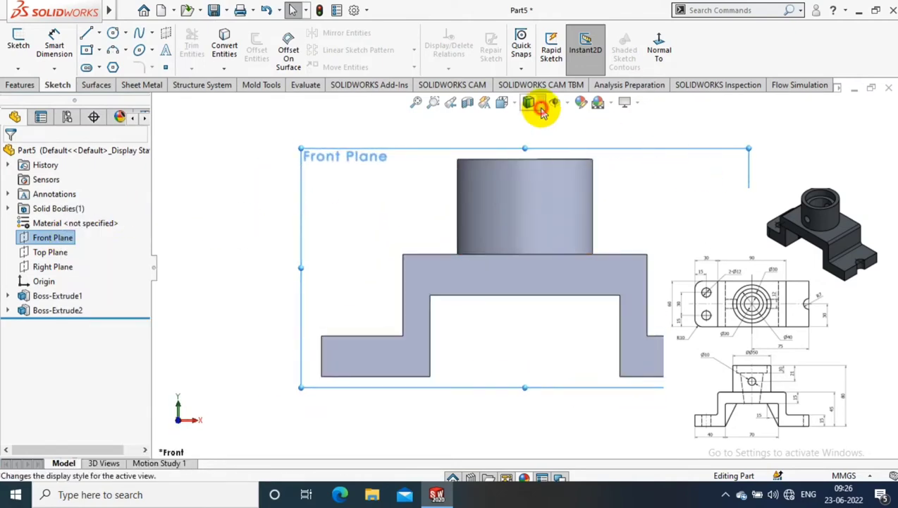
{"action": "left_click", "coordinate": [529, 177]}
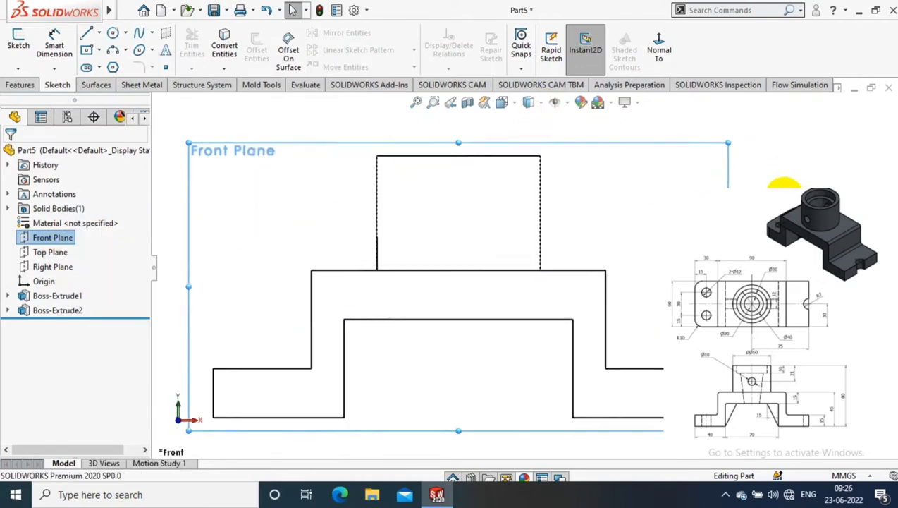
{"action": "left_click", "coordinate": [99, 33]}
{"action": "left_click", "coordinate": [109, 70]}
{"action": "left_click", "coordinate": [469, 165]}
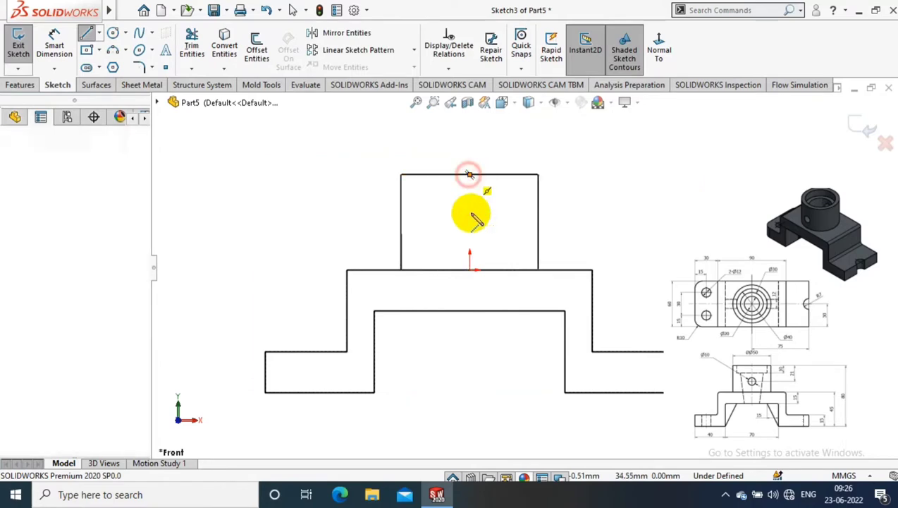
{"action": "key", "text": "Escape"}
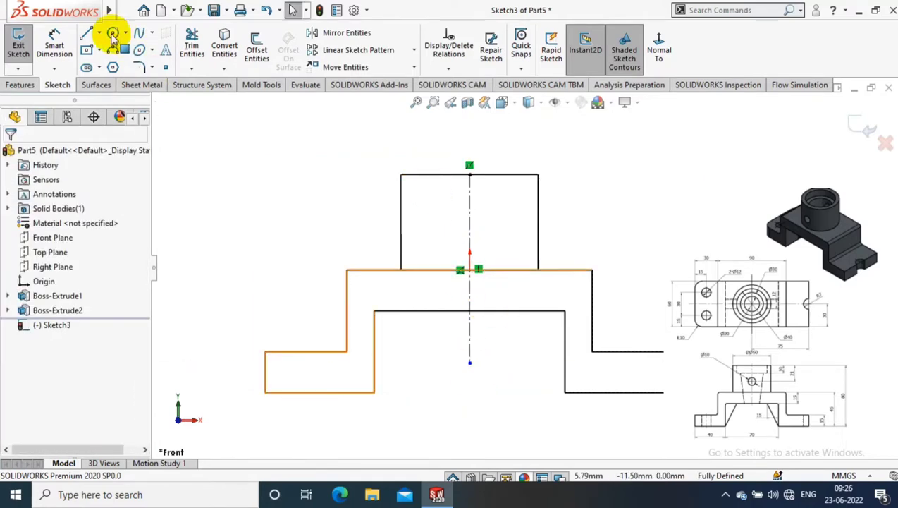
Draw the closed stepped half-profile beside the centreline down to the base
{"action": "left_click", "coordinate": [86, 33]}
{"action": "scroll", "coordinate": [474, 186], "scroll_direction": "down", "scroll_amount": 2}
{"action": "left_click", "coordinate": [462, 173]}
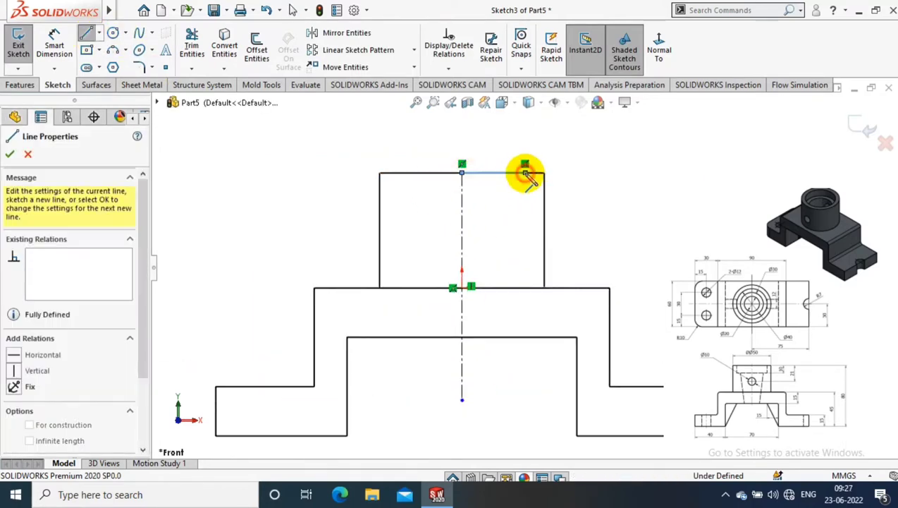
{"action": "left_click", "coordinate": [525, 172]}
{"action": "left_click", "coordinate": [526, 189]}
{"action": "left_click", "coordinate": [506, 189]}
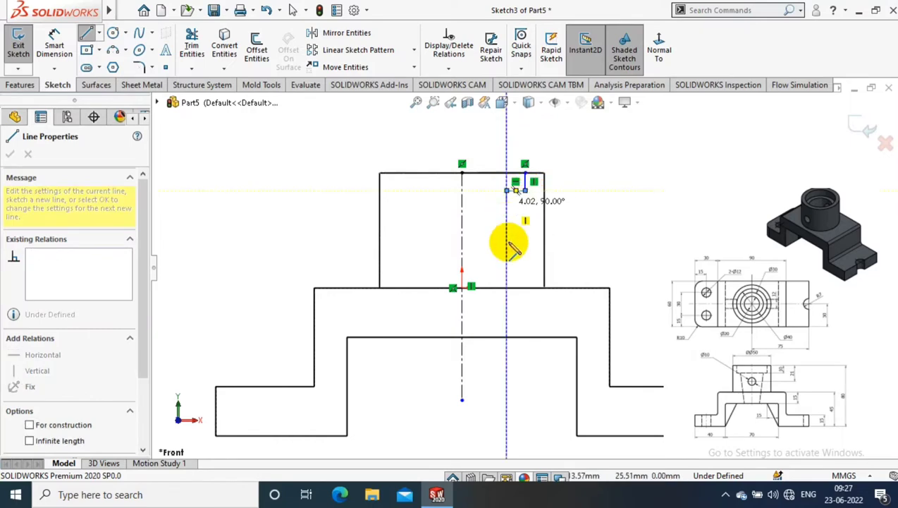
{"action": "left_click", "coordinate": [494, 337]}
{"action": "left_click", "coordinate": [462, 337]}
{"action": "left_click", "coordinate": [461, 172]}
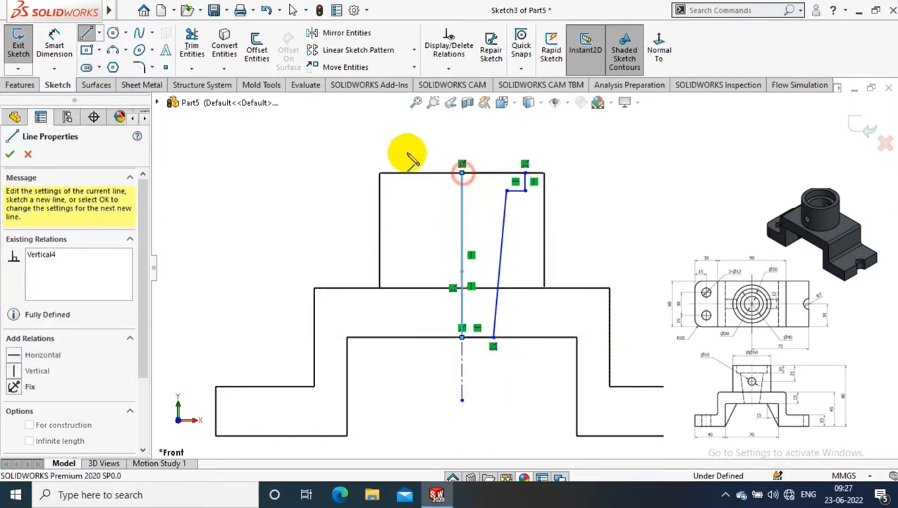
Dimension the profile's step depth to 10 and top width to 20
{"action": "left_click", "coordinate": [55, 48]}
{"action": "left_click", "coordinate": [525, 185]}
{"action": "left_click", "coordinate": [573, 184]}
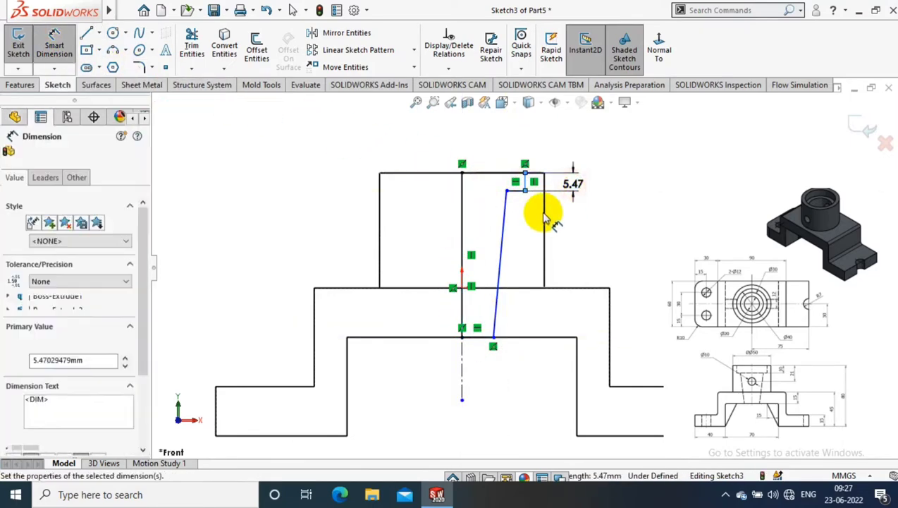
{"action": "type", "text": "10"}
{"action": "key", "text": "Return"}
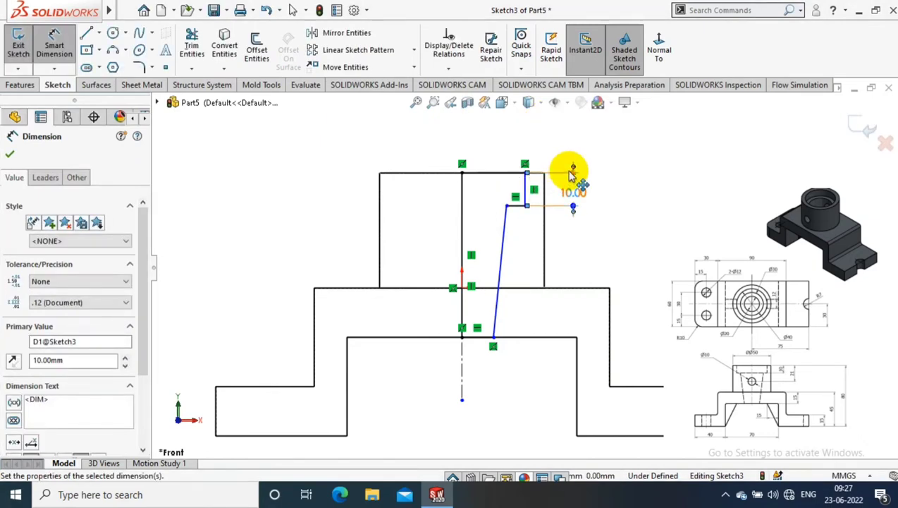
{"action": "left_click", "coordinate": [534, 185]}
{"action": "left_click", "coordinate": [462, 226]}
{"action": "left_click", "coordinate": [494, 137]}
{"action": "type", "text": "20"}
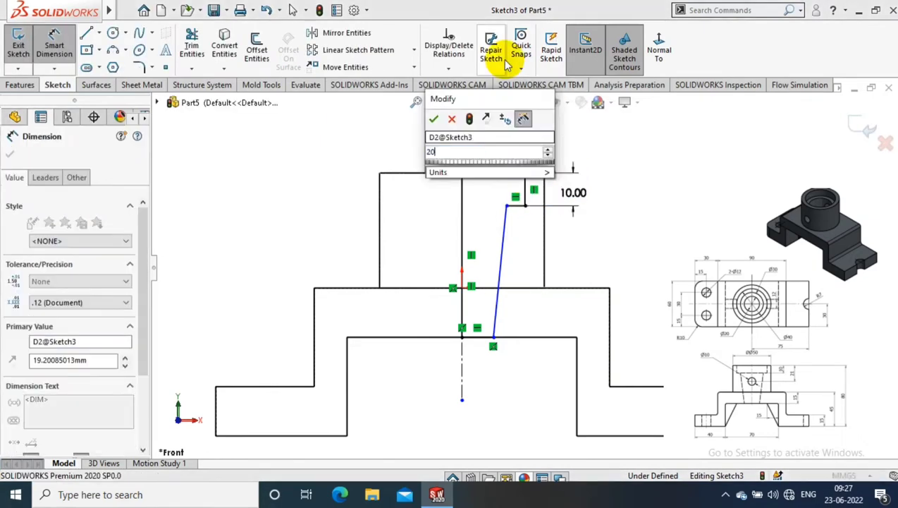
{"action": "key", "text": "Return"}
Dimension the profile's base width to 10
{"action": "left_click", "coordinate": [483, 338]}
{"action": "left_click", "coordinate": [482, 378]}
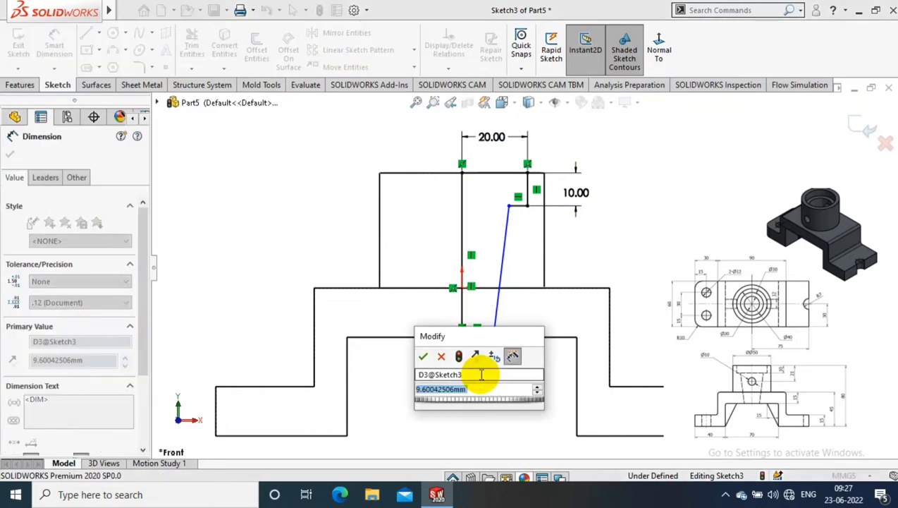
{"action": "type", "text": "10"}
{"action": "key", "text": "Return"}
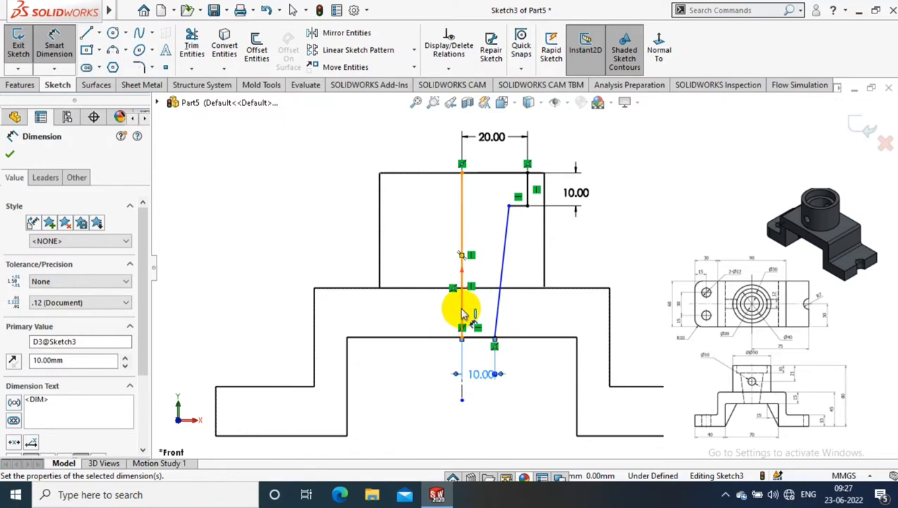
{"action": "left_click", "coordinate": [301, 210]}
{"action": "left_click", "coordinate": [19, 85]}
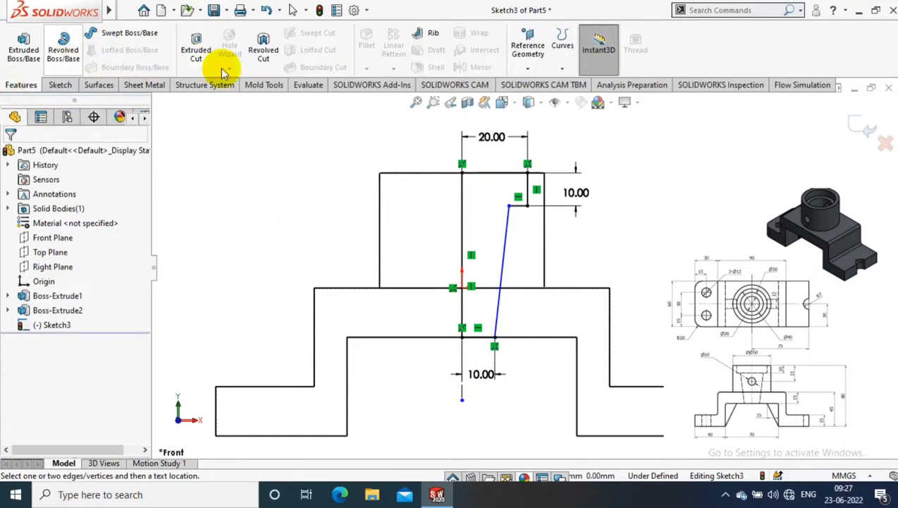
Cut the 360° revolved stepped bore through the cylindrical boss about Line1
{"action": "left_click", "coordinate": [263, 48]}
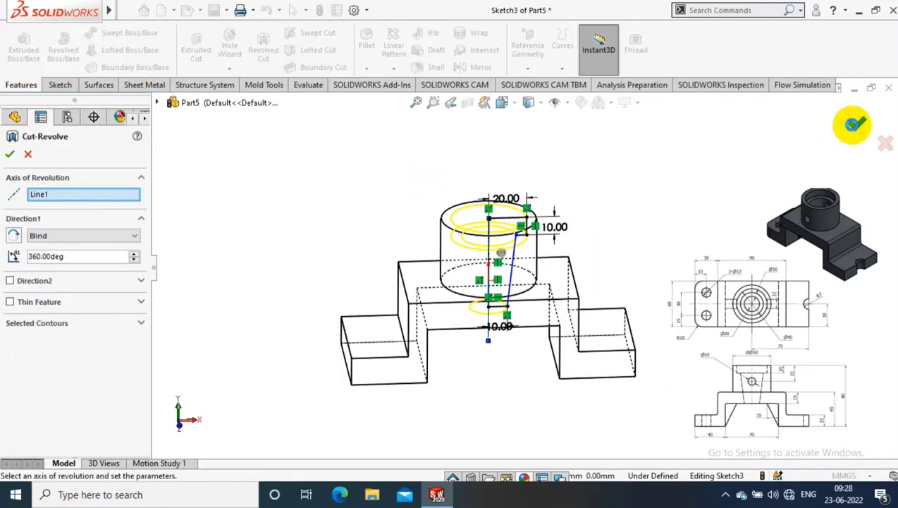
{"action": "left_click", "coordinate": [856, 124]}
{"action": "mouse_move", "coordinate": [644, 213]}
{"action": "middle_mouse_down"}
{"action": "mouse_move", "coordinate": [656, 305]}
{"action": "mouse_move", "coordinate": [601, 206]}
{"action": "middle_mouse_up"}
Switch to shaded display and view the left foot's top face Normal To, ready for a hole
{"action": "left_click", "coordinate": [530, 121]}
{"action": "left_click", "coordinate": [373, 277]}
{"action": "left_click", "coordinate": [464, 145]}
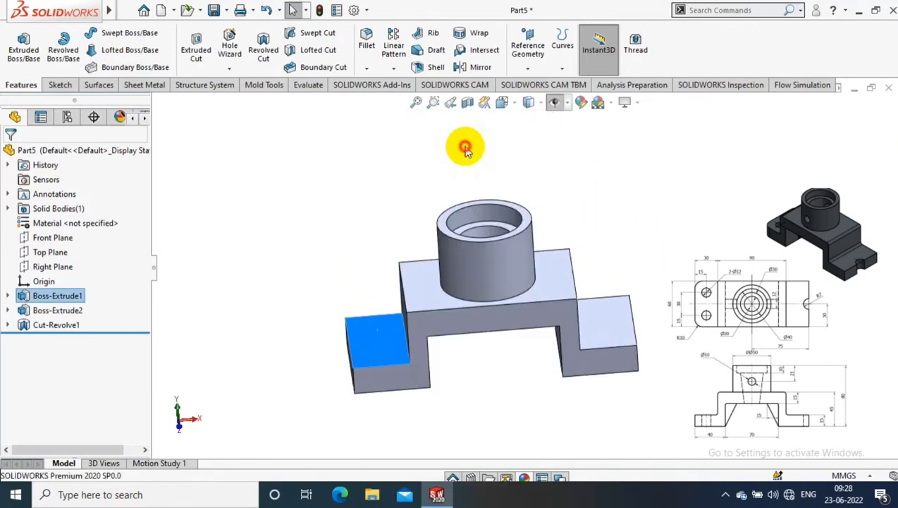
{"action": "left_click", "coordinate": [60, 85]}
{"action": "left_click", "coordinate": [23, 43]}
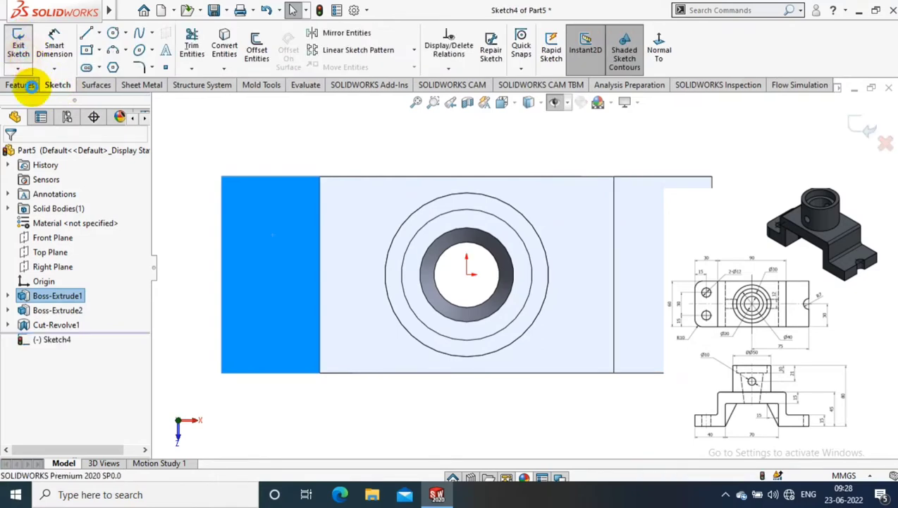
{"action": "left_click", "coordinate": [28, 84]}
{"action": "left_click", "coordinate": [229, 69]}
Define a Dowel hole in Hole Wizard with the Ø1.0 size and custom 12 mm sizing
{"action": "left_click", "coordinate": [224, 85]}
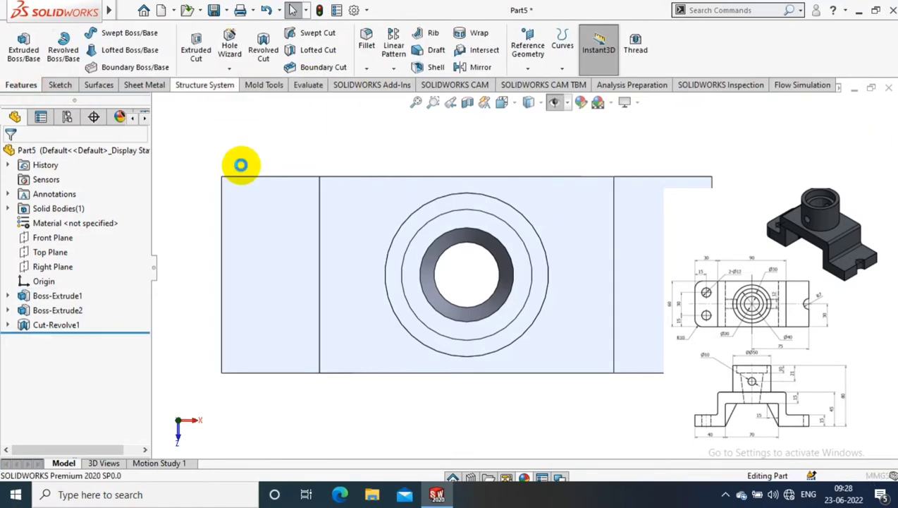
{"action": "left_click", "coordinate": [94, 289]}
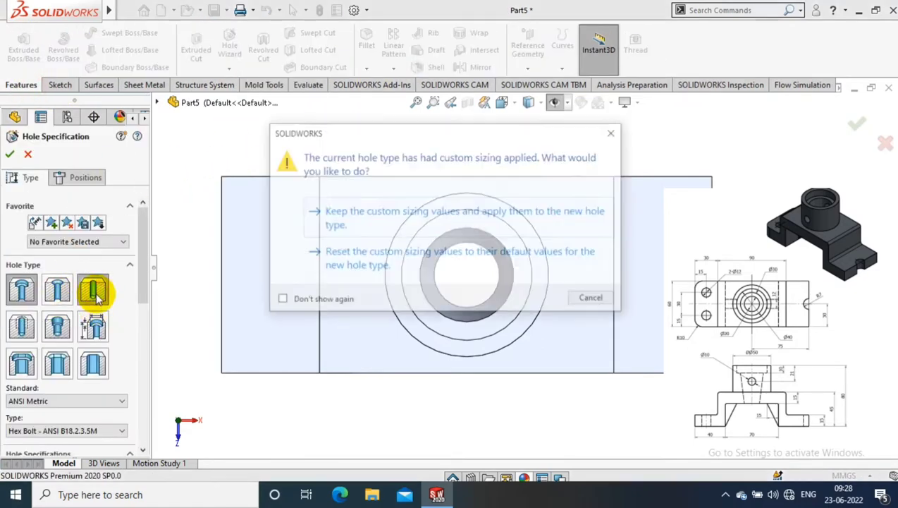
{"action": "left_click", "coordinate": [338, 210]}
{"action": "scroll", "coordinate": [131, 289], "scroll_direction": "down", "scroll_amount": 5}
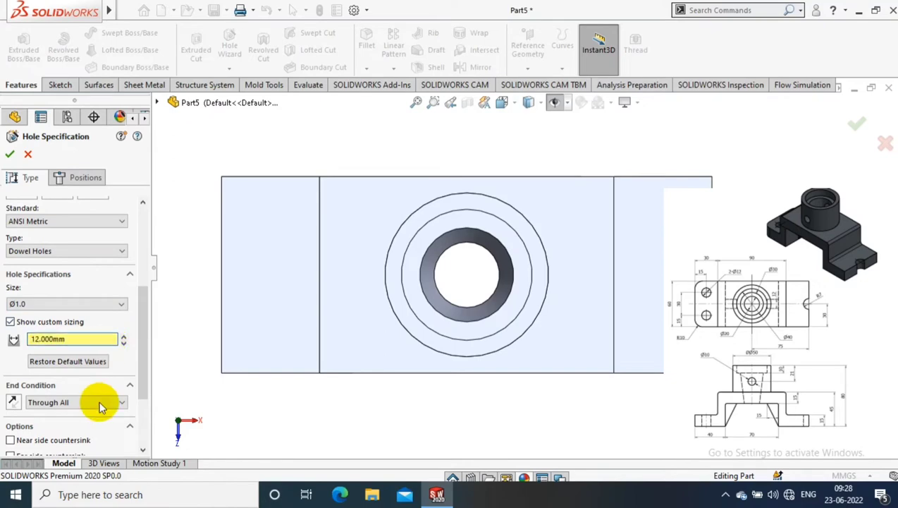
{"action": "left_click", "coordinate": [92, 311]}
{"action": "left_click", "coordinate": [127, 303]}
{"action": "left_click", "coordinate": [76, 179]}
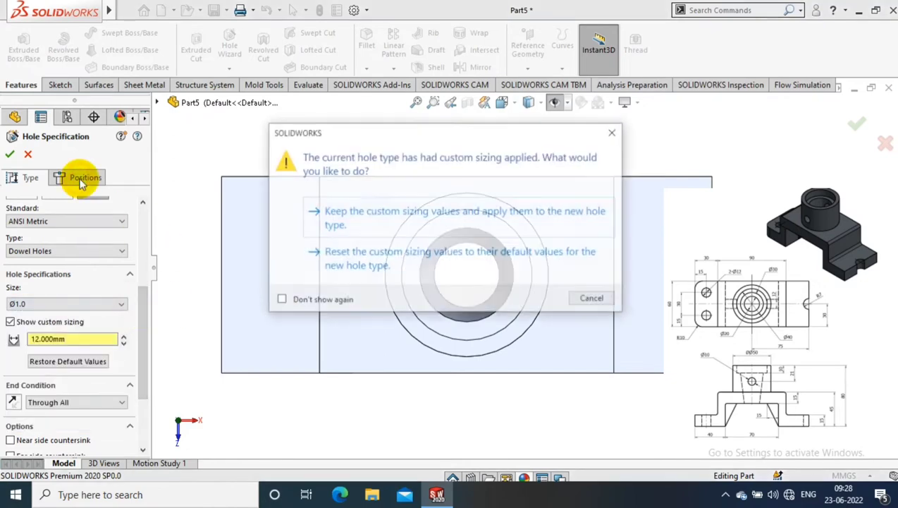
{"action": "left_click", "coordinate": [376, 209]}
Reconfirm the Dowel type with 12 mm custom sizing and Through All end condition
{"action": "scroll", "coordinate": [124, 261], "scroll_direction": "up", "scroll_amount": 5}
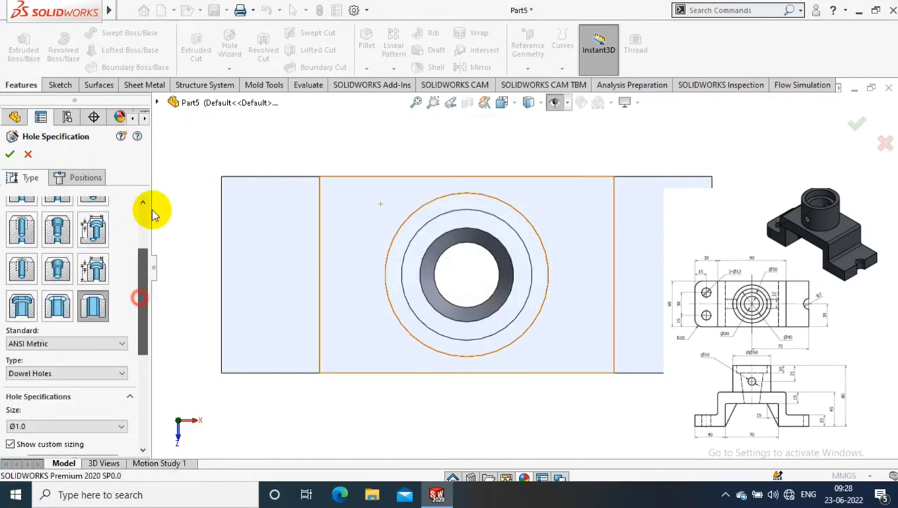
{"action": "left_click", "coordinate": [93, 289]}
{"action": "left_click", "coordinate": [356, 248]}
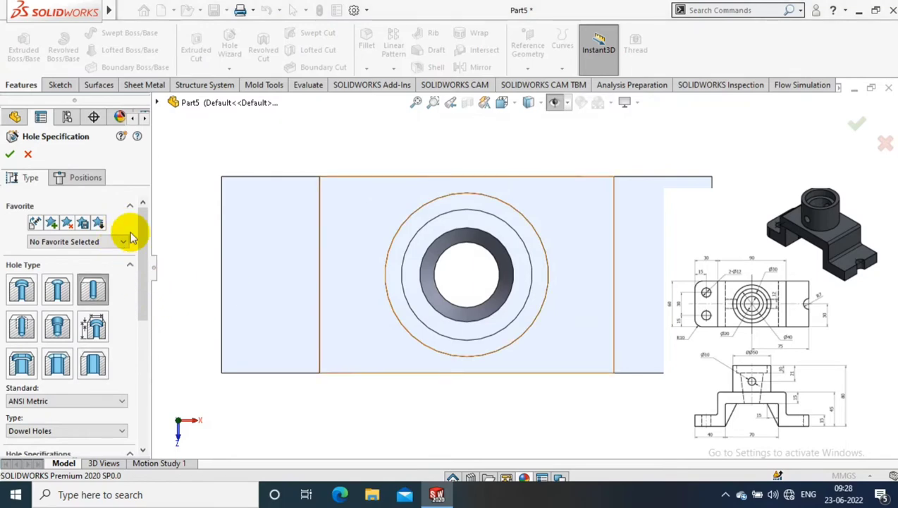
{"action": "scroll", "coordinate": [145, 305], "scroll_direction": "down", "scroll_amount": 3}
{"action": "scroll", "coordinate": [133, 321], "scroll_direction": "down", "scroll_amount": 3}
{"action": "left_click", "coordinate": [85, 177]}
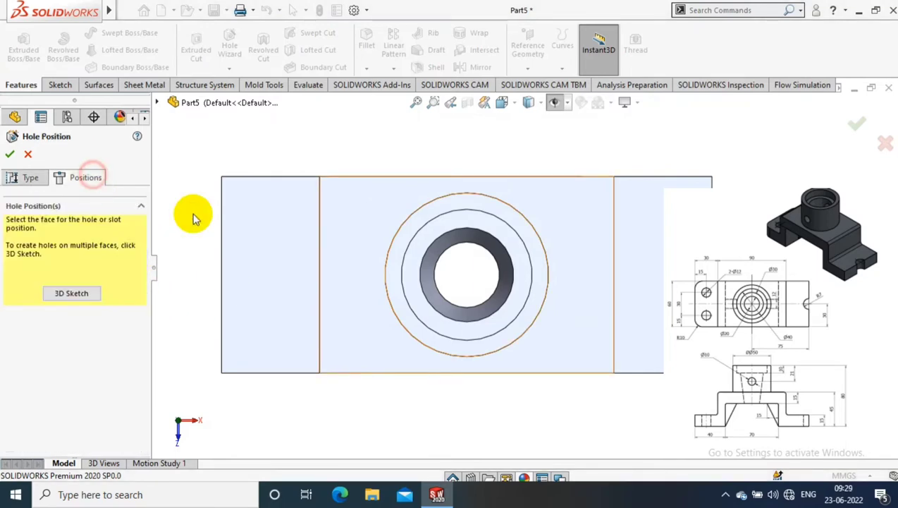
Place two hole centres on the left flange face and dimension the upper one from the left edge
{"action": "left_click", "coordinate": [286, 214]}
{"action": "left_click", "coordinate": [270, 225]}
{"action": "left_click", "coordinate": [269, 323]}
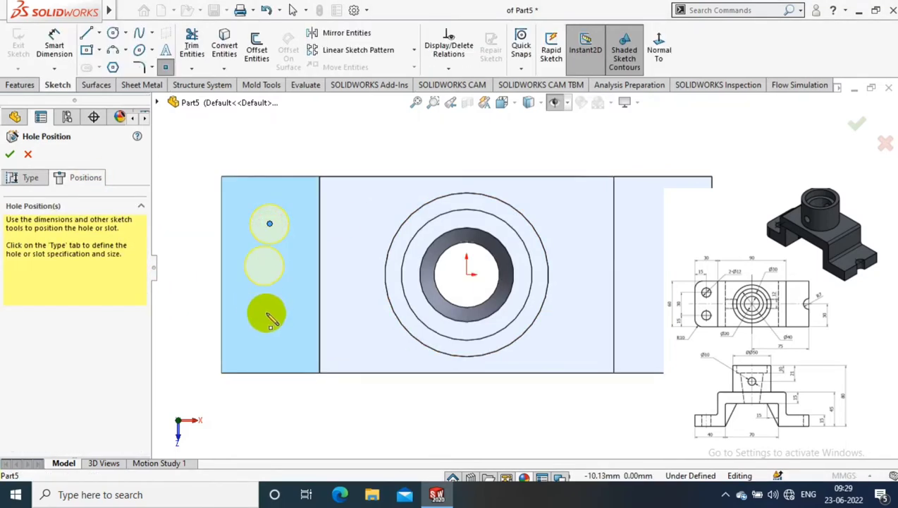
{"action": "left_click", "coordinate": [53, 44]}
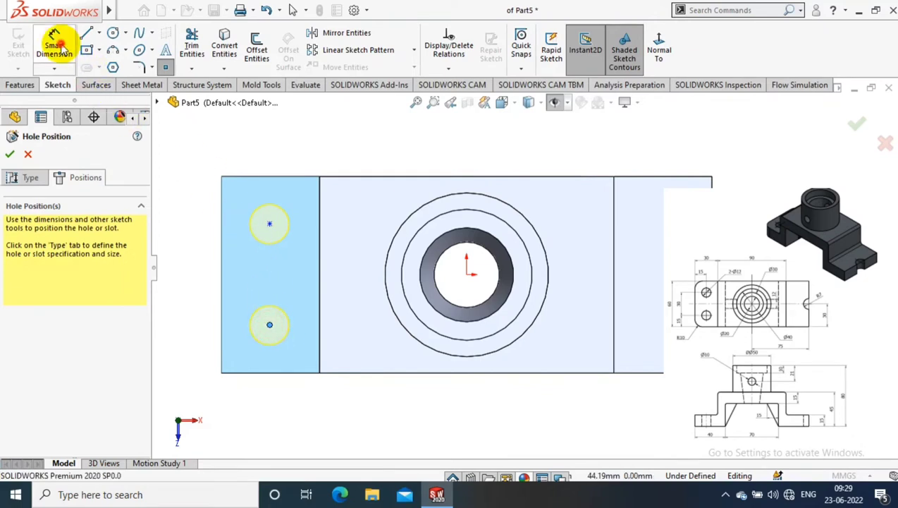
{"action": "left_click", "coordinate": [268, 224]}
{"action": "left_click", "coordinate": [232, 177]}
{"action": "left_click", "coordinate": [238, 147]}
{"action": "key", "text": "Return"}
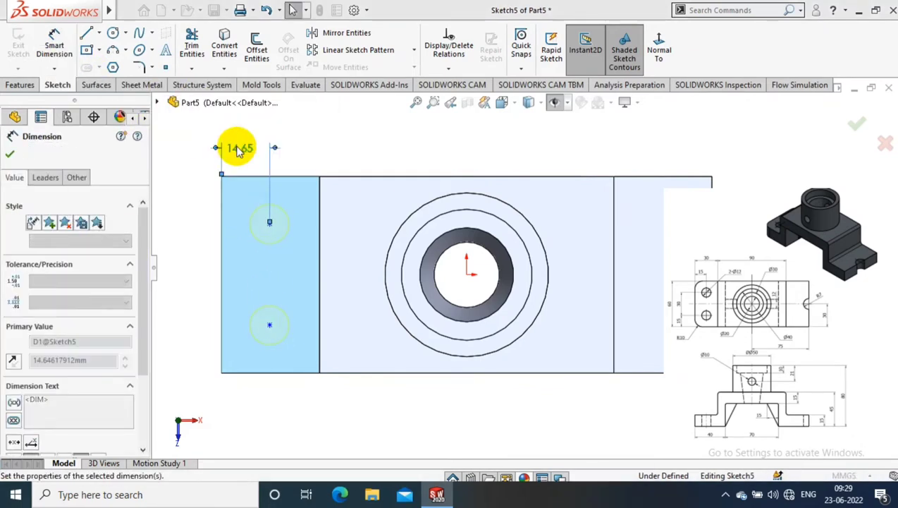
{"action": "key", "text": "Escape"}
Set the upper hole 15 mm from the left edge and the lower hole 15 mm from the bottom edge
{"action": "double_click", "coordinate": [240, 148]}
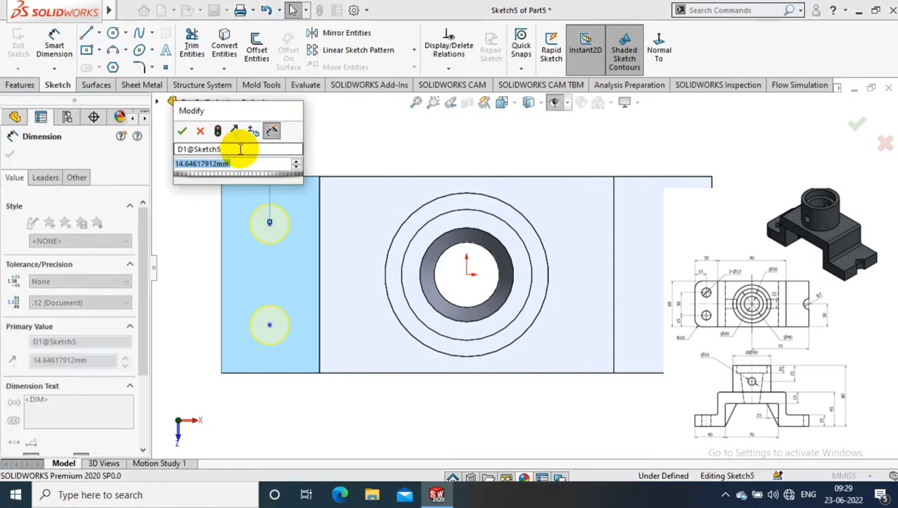
{"action": "type", "text": "15"}
{"action": "key", "text": "Return"}
{"action": "left_click", "coordinate": [299, 159]}
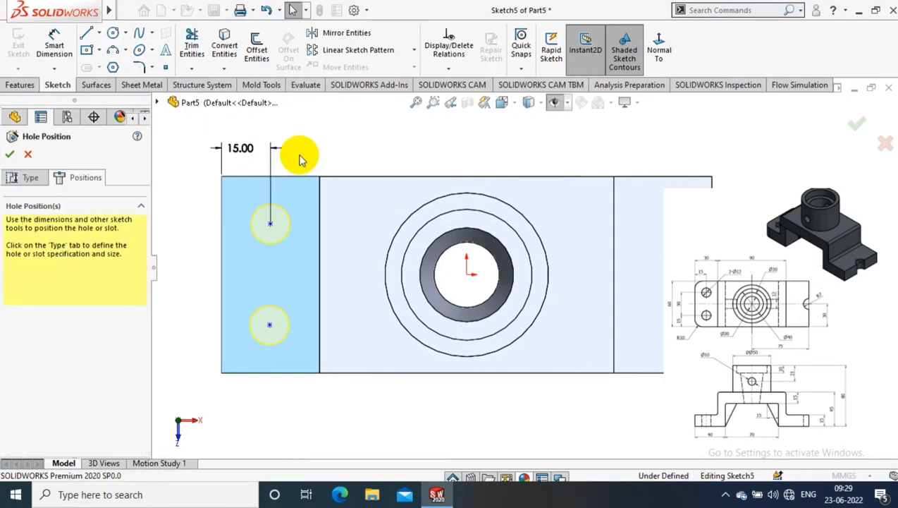
{"action": "key", "text": "d"}
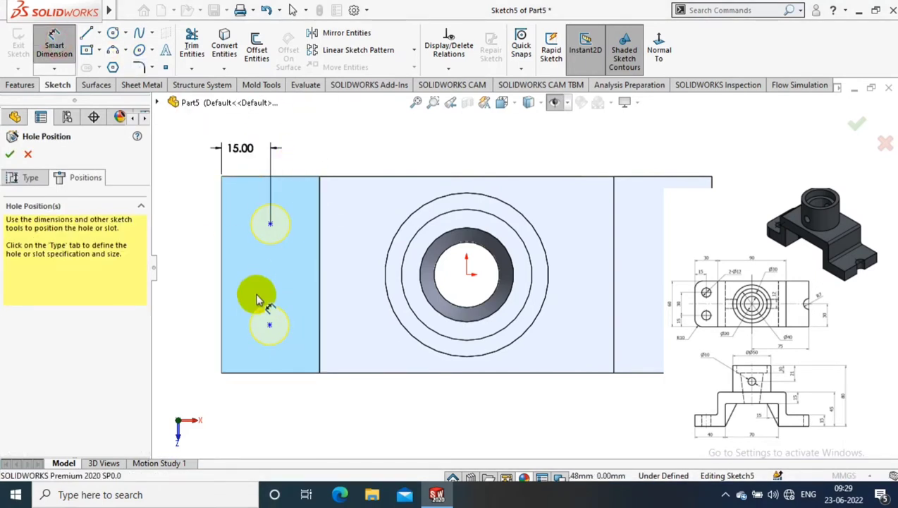
{"action": "left_click", "coordinate": [269, 324]}
{"action": "left_click", "coordinate": [270, 371]}
{"action": "left_click", "coordinate": [182, 349]}
{"action": "type", "text": "15"}
{"action": "key", "text": "Return"}
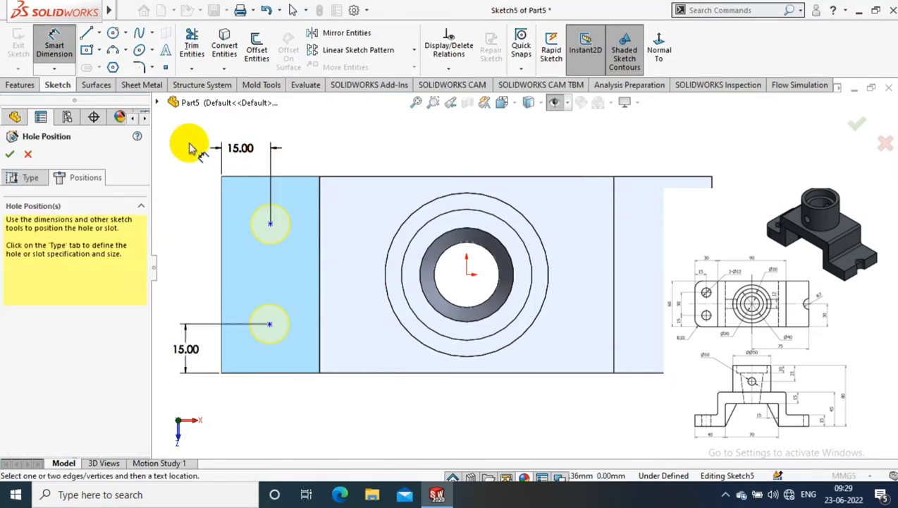
{"action": "key", "text": "Escape"}
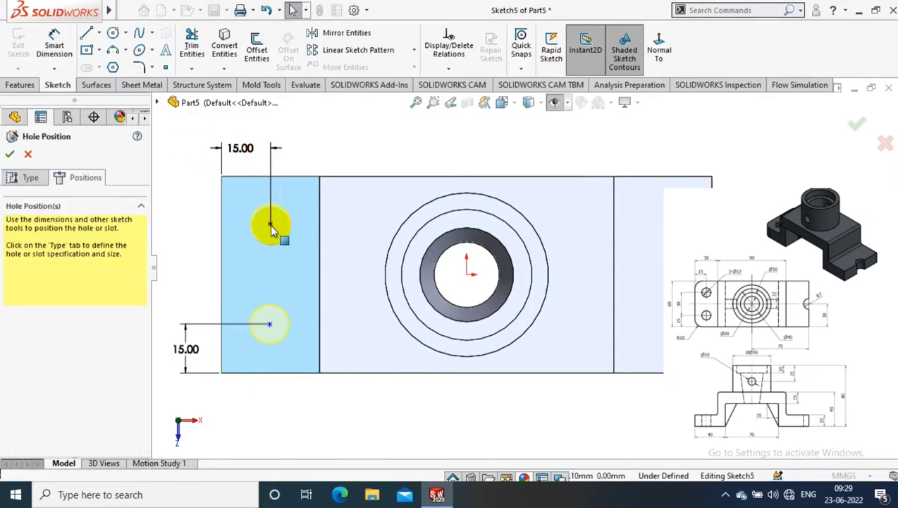
Make the two hole centres vertical and cut the dowel holes
{"action": "left_click", "coordinate": [270, 223]}
{"action": "left_click", "coordinate": [269, 323], "text": "ctrl"}
{"action": "left_click", "coordinate": [14, 383]}
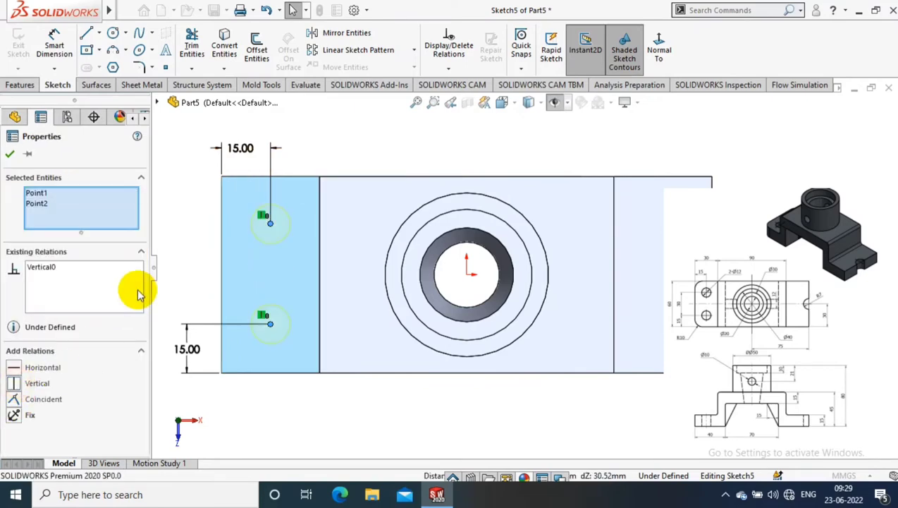
{"action": "key", "text": "Escape"}
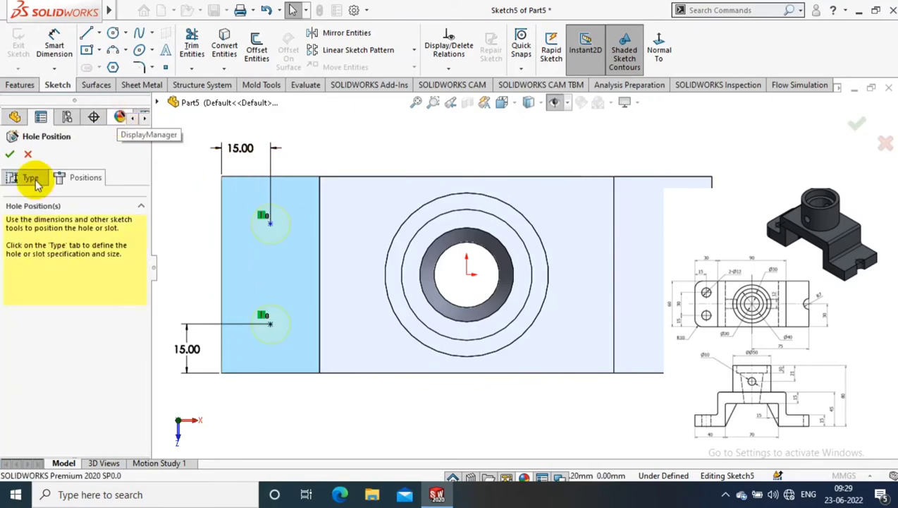
{"action": "key", "text": "Return"}
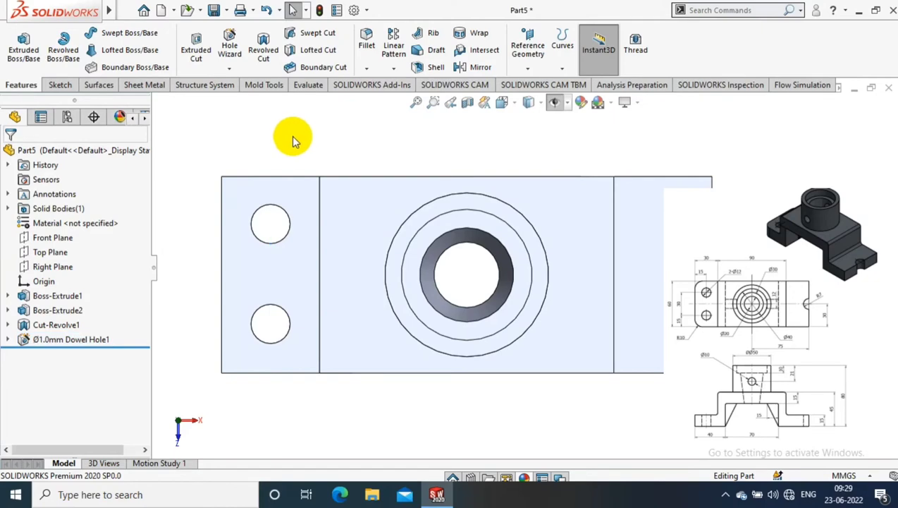
Sketch a Ø14 mm circle centred on the right end edge of the base
{"action": "double_click", "coordinate": [583, 241]}
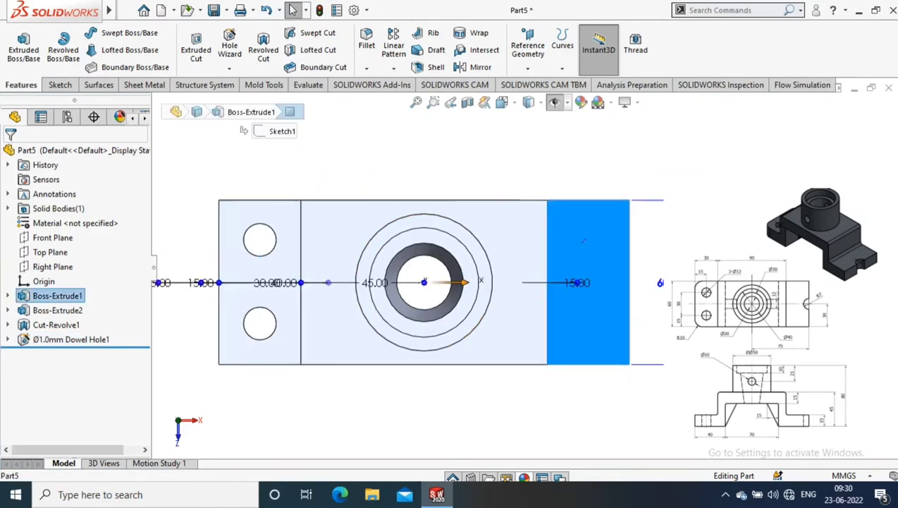
{"action": "left_click", "coordinate": [21, 44]}
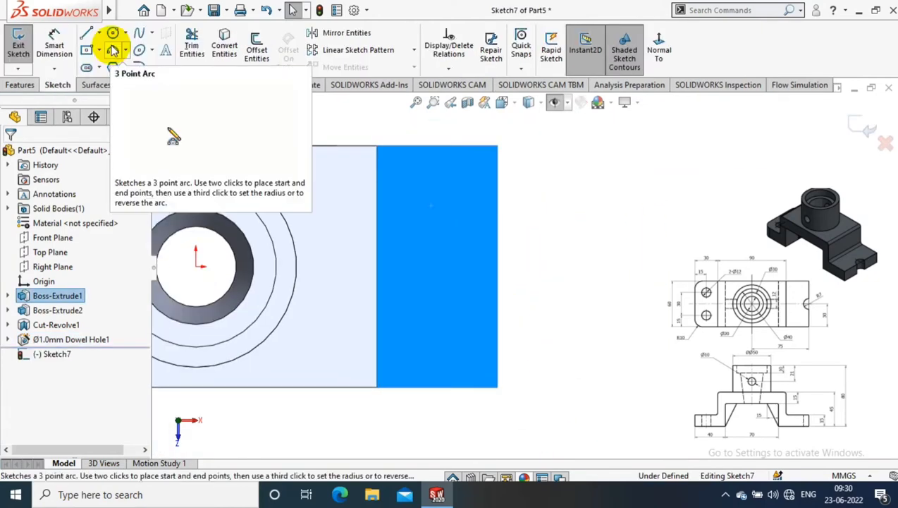
{"action": "left_click", "coordinate": [112, 33]}
{"action": "left_click", "coordinate": [498, 267]}
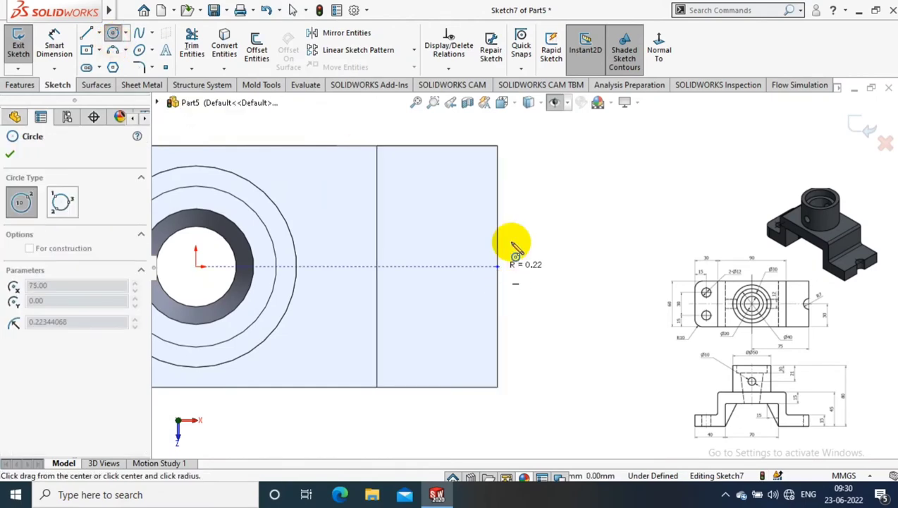
{"action": "left_click", "coordinate": [517, 252]}
{"action": "scroll", "coordinate": [525, 268], "scroll_direction": "up", "scroll_amount": 1}
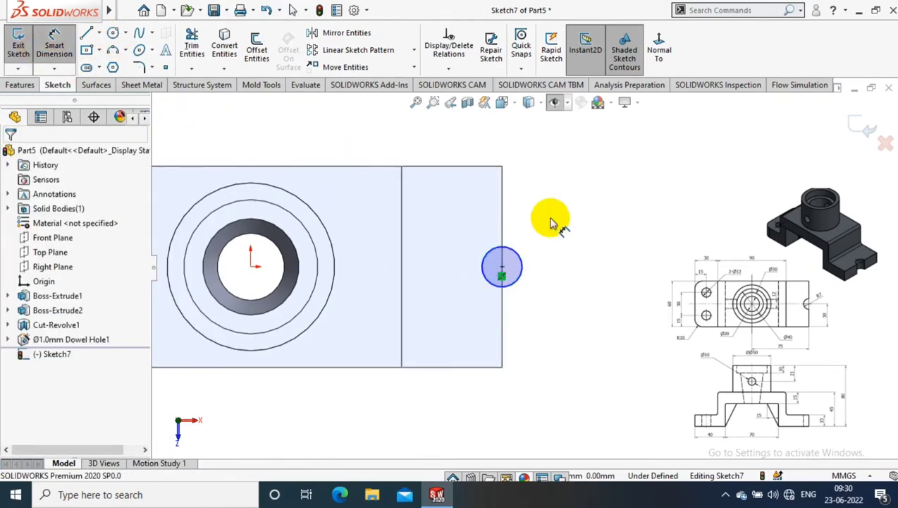
{"action": "scroll", "coordinate": [552, 223], "scroll_direction": "up", "scroll_amount": 2}
{"action": "left_click", "coordinate": [492, 255]}
{"action": "left_click", "coordinate": [517, 365]}
{"action": "type", "text": "14"}
{"action": "key", "text": "Return"}
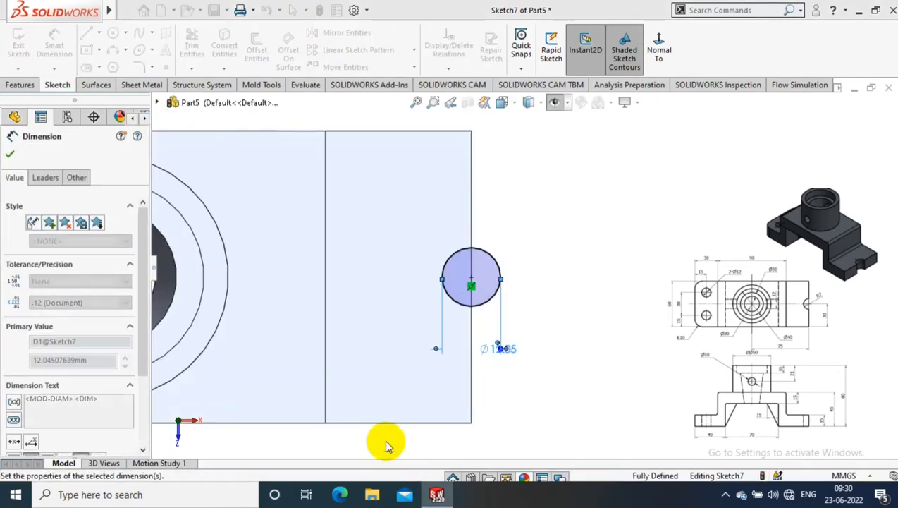
Extrude-cut the circle Through All - Both to form the end slot
{"action": "left_click", "coordinate": [21, 85]}
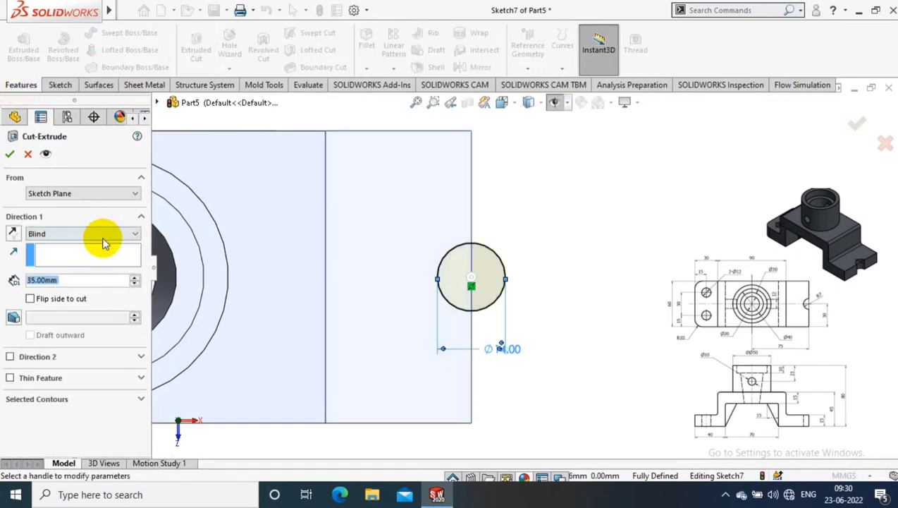
{"action": "left_click", "coordinate": [104, 234]}
{"action": "left_click", "coordinate": [84, 263]}
{"action": "left_click", "coordinate": [11, 155]}
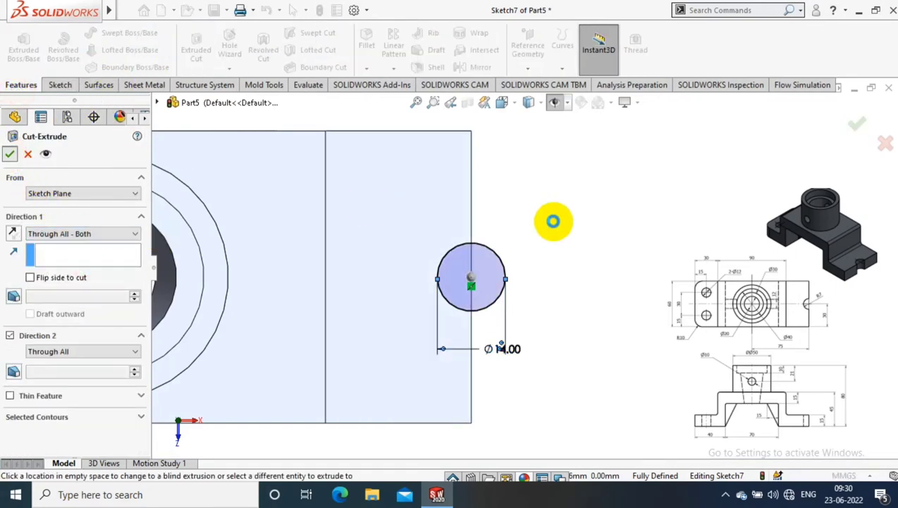
Round the left flange's corner edge with a 10 mm fillet
{"action": "left_click", "coordinate": [367, 68]}
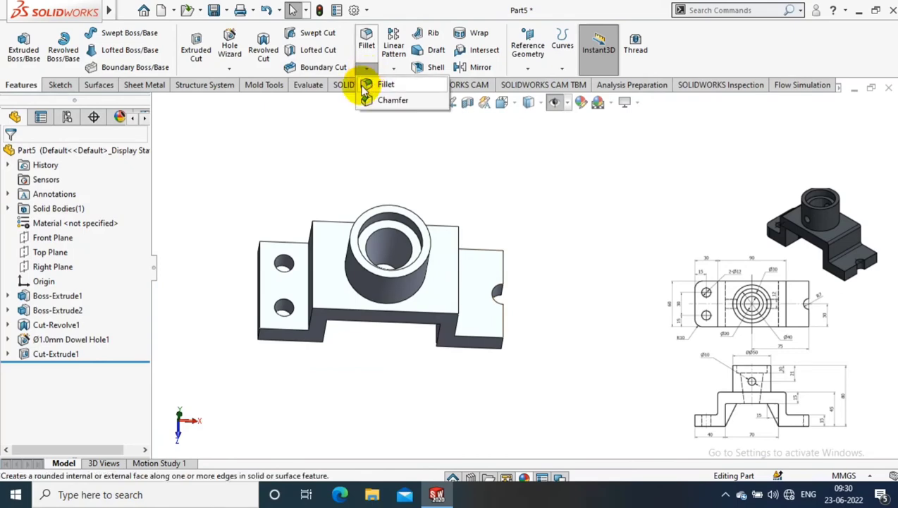
{"action": "left_click", "coordinate": [375, 134]}
{"action": "left_click", "coordinate": [261, 335]}
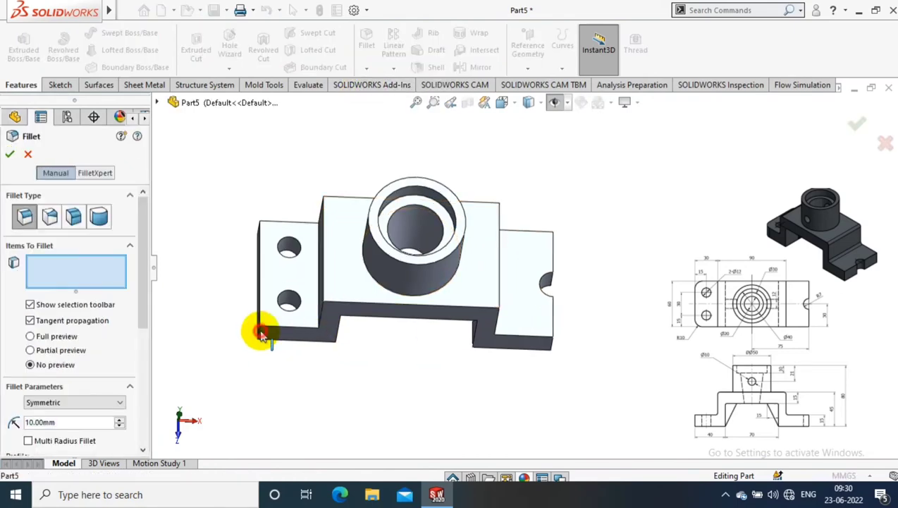
{"action": "left_click", "coordinate": [10, 154]}
{"action": "mouse_move", "coordinate": [233, 212]}
{"action": "middle_mouse_down"}
{"action": "mouse_move", "coordinate": [284, 137]}
{"action": "mouse_move", "coordinate": [305, 159]}
{"action": "mouse_move", "coordinate": [357, 129]}
{"action": "middle_mouse_up"}
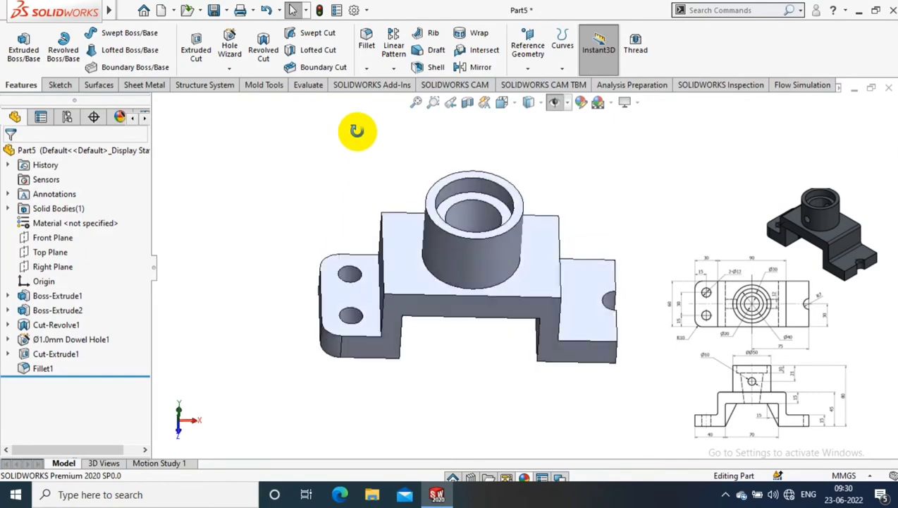
{"action": "left_click", "coordinate": [50, 265]}
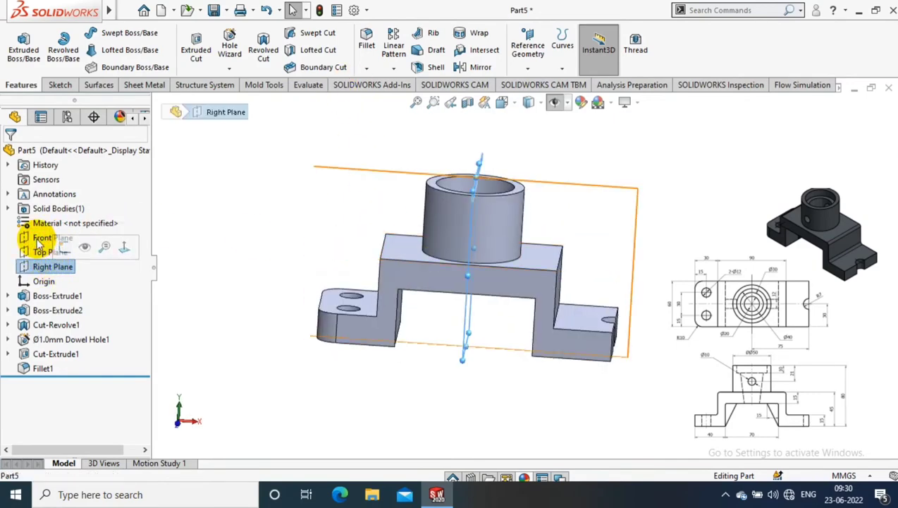
{"action": "right_click", "coordinate": [38, 240]}
On the Front Plane, draw a line from the bridge's underside to the base's inner corner
{"action": "left_click", "coordinate": [110, 224]}
{"action": "left_click", "coordinate": [21, 58]}
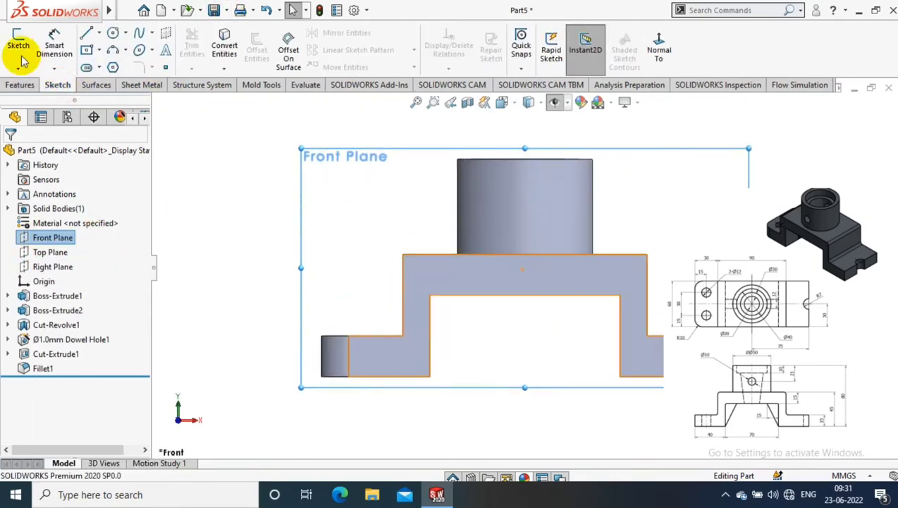
{"action": "left_click", "coordinate": [86, 33]}
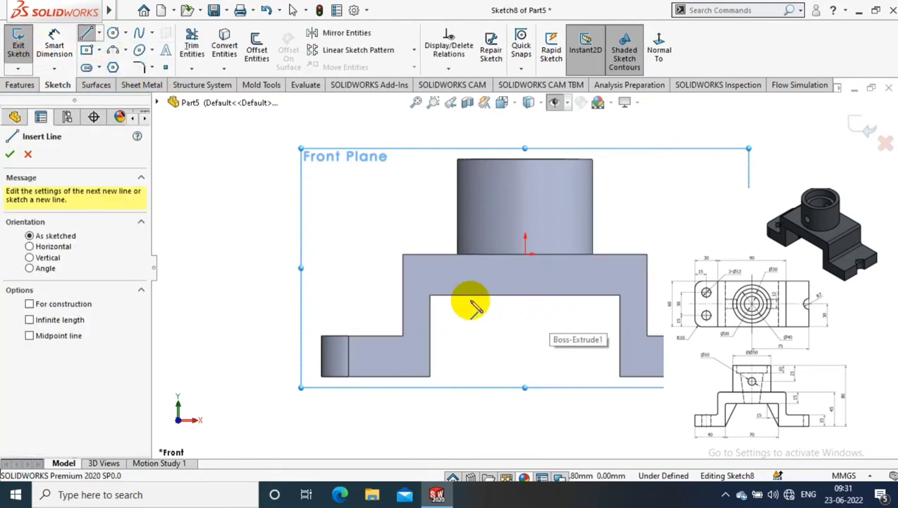
{"action": "left_click", "coordinate": [466, 294]}
{"action": "left_click", "coordinate": [430, 376]}
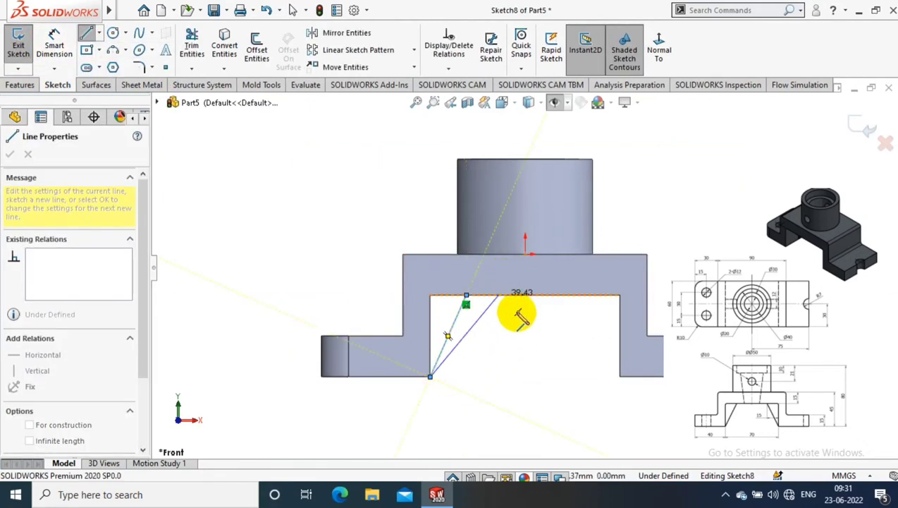
{"action": "key", "text": "Escape"}
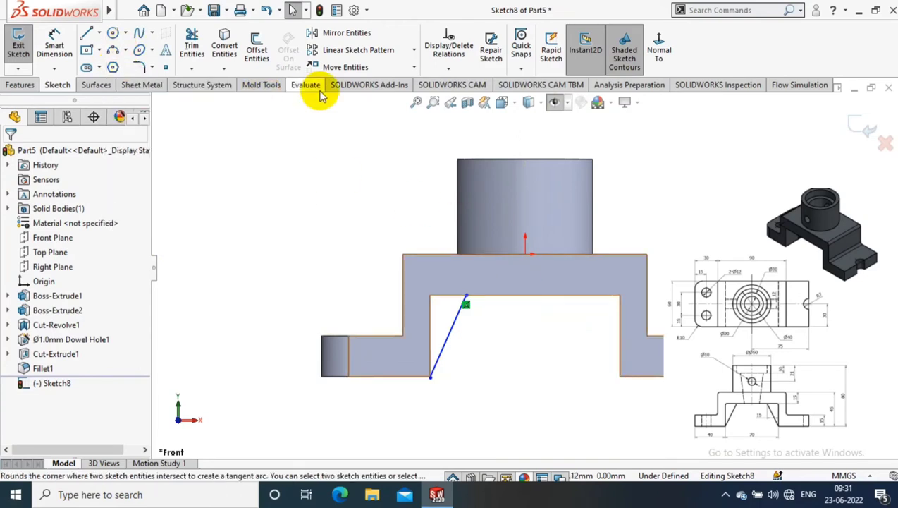
Make both line endpoints coincident with the bridge and base edges, fully defining the sketch
{"action": "left_click", "coordinate": [543, 112]}
{"action": "left_click", "coordinate": [471, 186]}
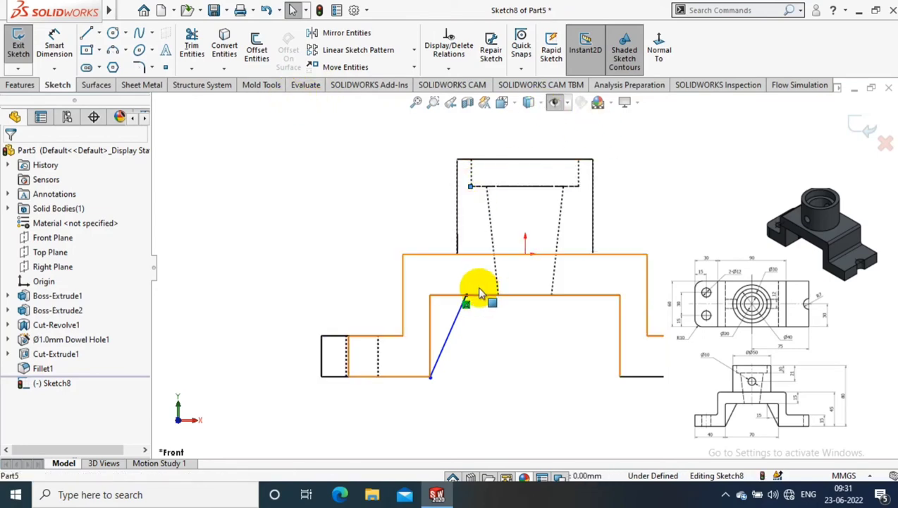
{"action": "left_click", "coordinate": [466, 296], "text": "ctrl"}
{"action": "left_click", "coordinate": [64, 400]}
{"action": "left_click", "coordinate": [431, 376]}
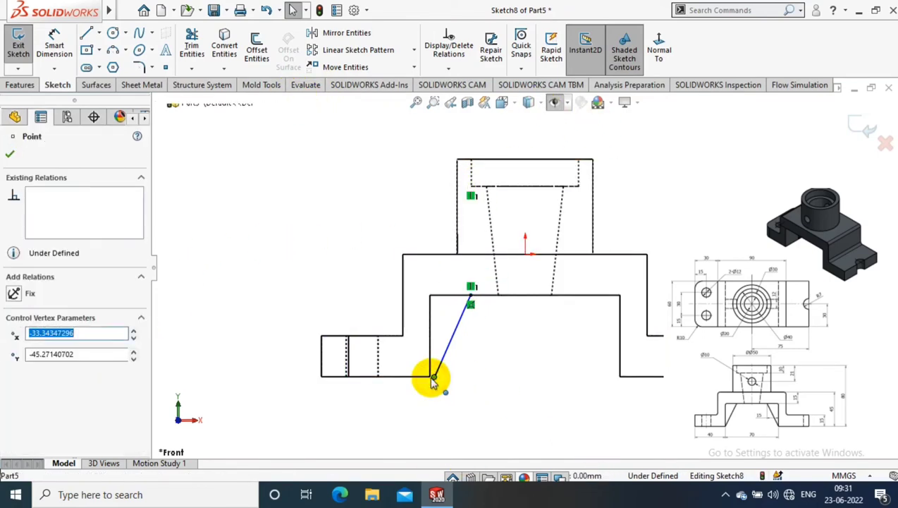
{"action": "left_click", "coordinate": [455, 375], "text": "ctrl"}
{"action": "scroll", "coordinate": [423, 367], "scroll_direction": "down", "scroll_amount": 3}
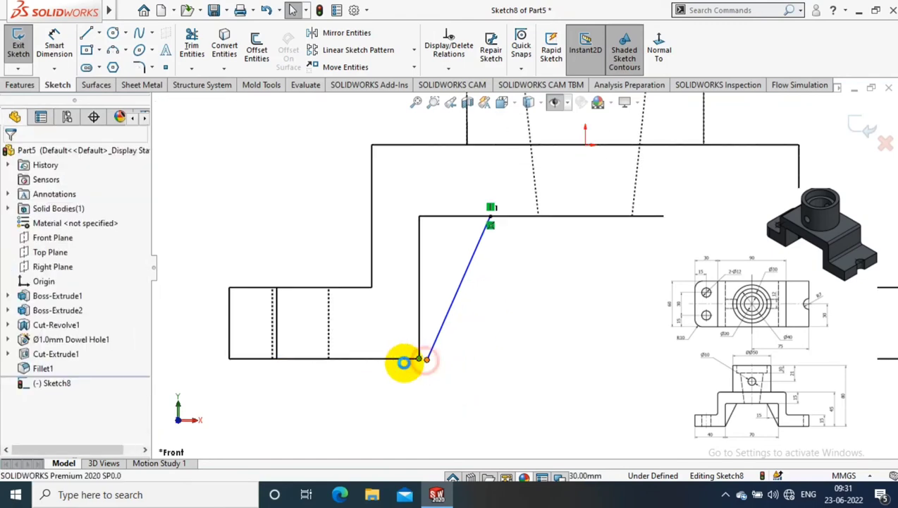
{"action": "left_click", "coordinate": [29, 395]}
{"action": "scroll", "coordinate": [510, 362], "scroll_direction": "up", "scroll_amount": 3}
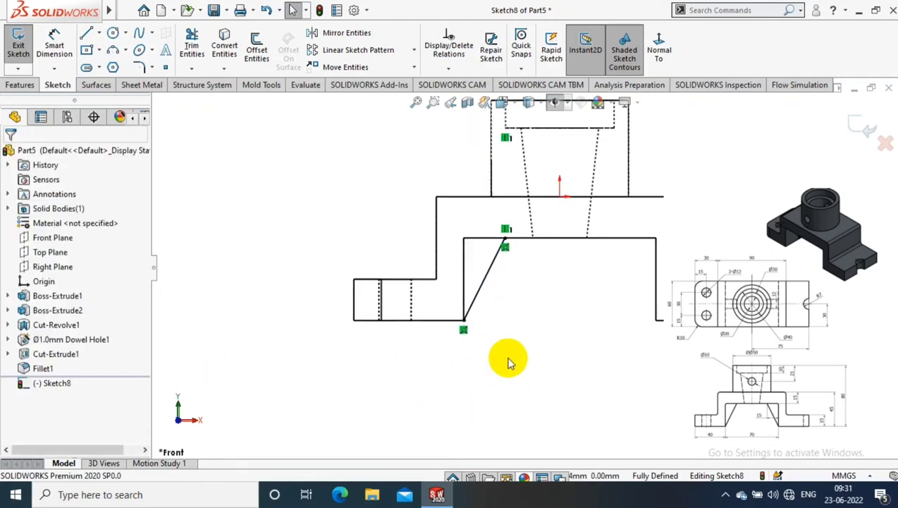
{"action": "left_click", "coordinate": [19, 46]}
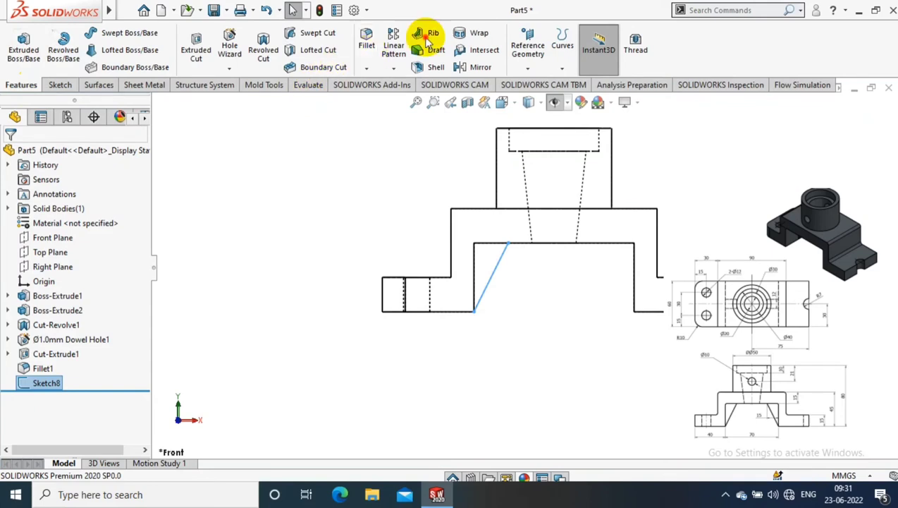
Create a 12 mm thick rib from the sketched line
{"action": "left_click", "coordinate": [427, 37]}
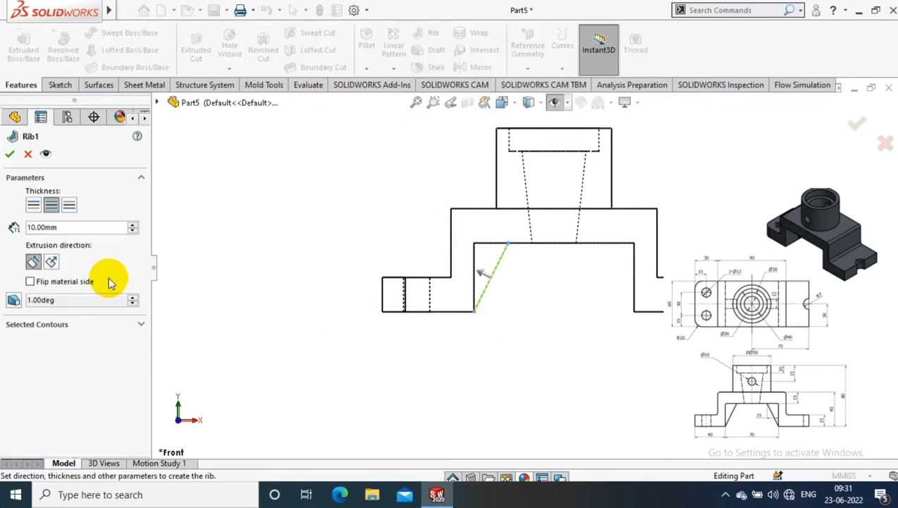
{"action": "left_click", "coordinate": [71, 227]}
{"action": "type", "text": "12"}
{"action": "key", "text": "Return"}
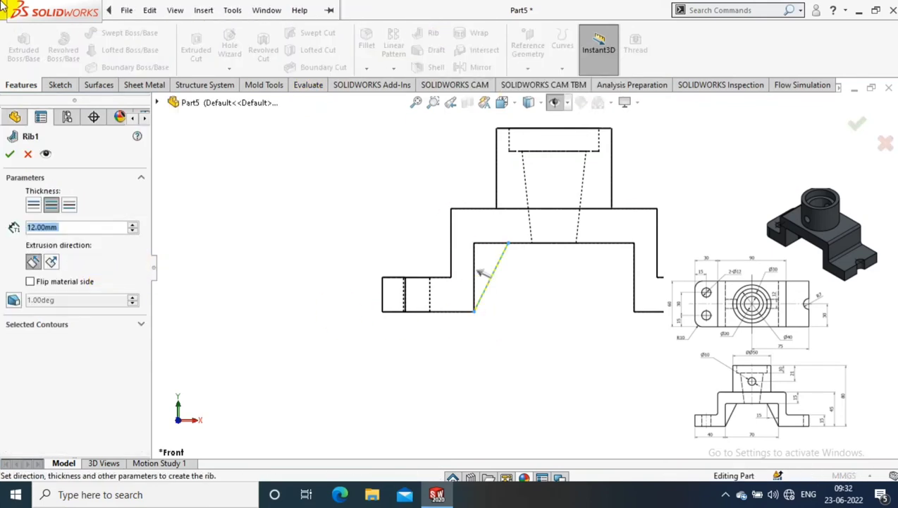
{"action": "left_click", "coordinate": [10, 154]}
{"action": "key", "text": "ctrl+7"}
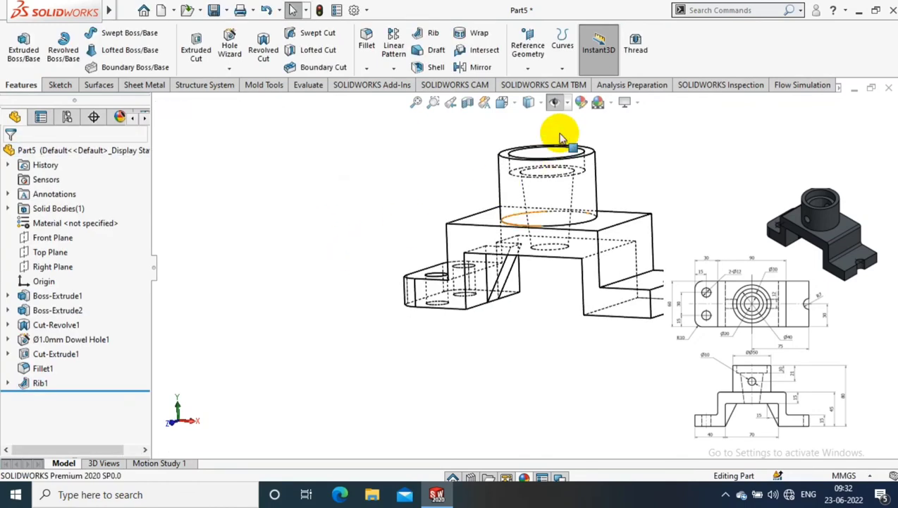
Mirror Rib1 across the Right Plane
{"action": "left_click", "coordinate": [49, 268]}
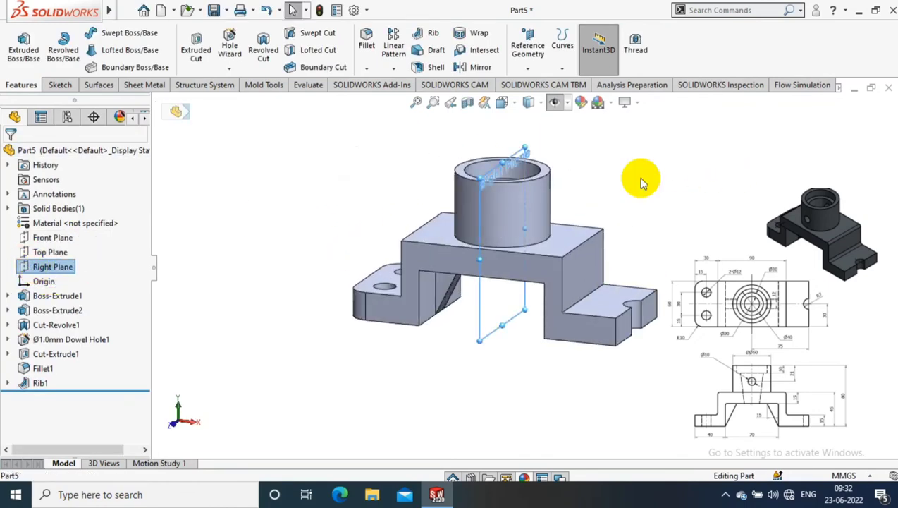
{"action": "middle_click_drag", "start_coordinate": [666, 181], "coordinate": [641, 182]}
{"action": "left_click", "coordinate": [478, 67]}
{"action": "left_click", "coordinate": [397, 311]}
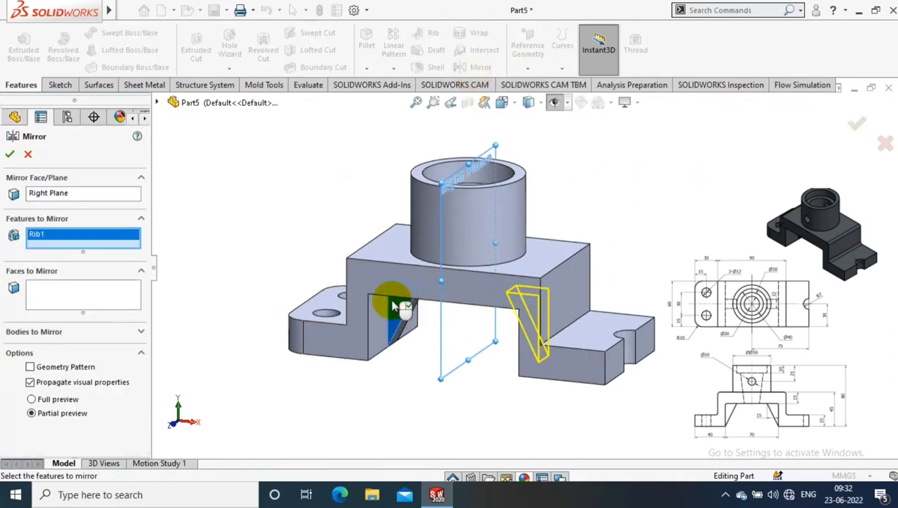
{"action": "left_click", "coordinate": [10, 154]}
{"action": "mouse_move", "coordinate": [753, 147]}
{"action": "middle_mouse_down"}
{"action": "mouse_move", "coordinate": [646, 445]}
{"action": "mouse_move", "coordinate": [651, 221]}
{"action": "middle_mouse_up"}
Apply a dark grey appearance colour to the whole bracket part
{"action": "right_click", "coordinate": [518, 281]}
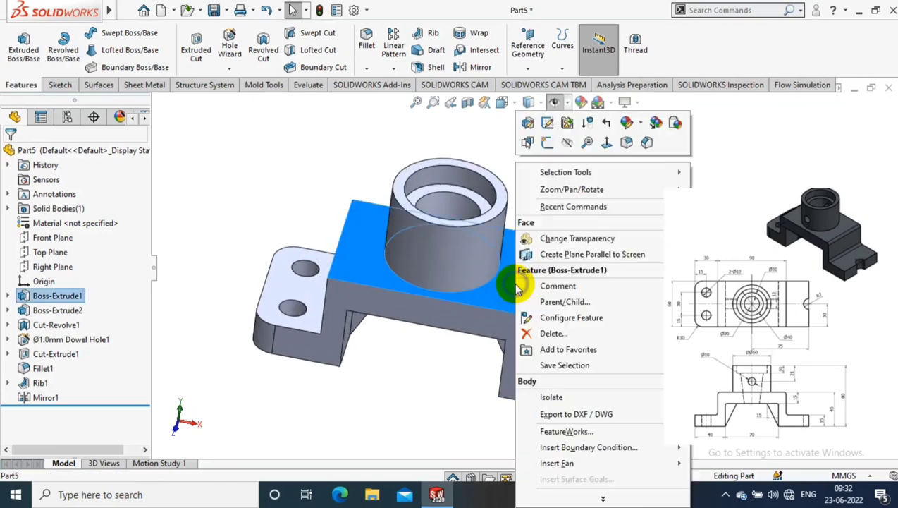
{"action": "left_click", "coordinate": [652, 181]}
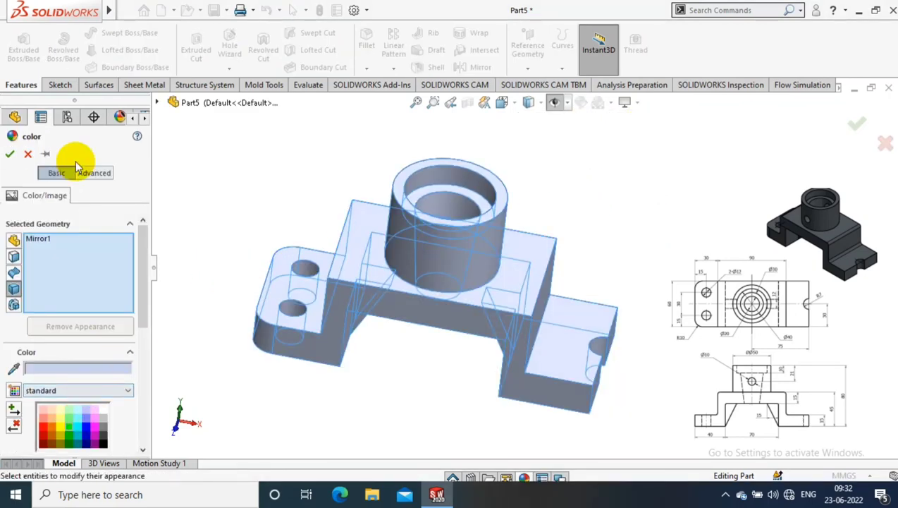
{"action": "key", "text": "Escape"}
{"action": "mouse_move", "coordinate": [622, 194]}
{"action": "middle_mouse_down"}
{"action": "mouse_move", "coordinate": [642, 327]}
{"action": "mouse_move", "coordinate": [652, 291]}
{"action": "mouse_move", "coordinate": [644, 297]}
{"action": "middle_mouse_up"}
{"action": "middle_click_drag", "start_coordinate": [621, 357], "coordinate": [623, 330]}
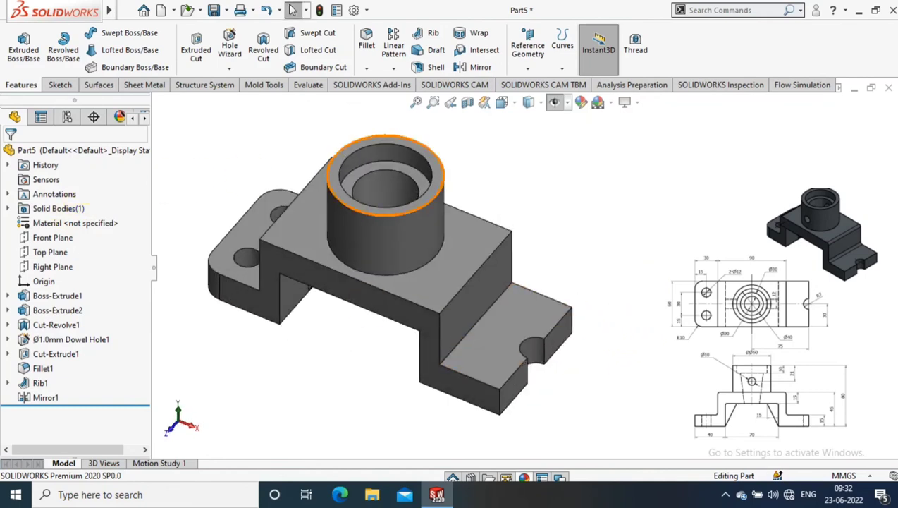